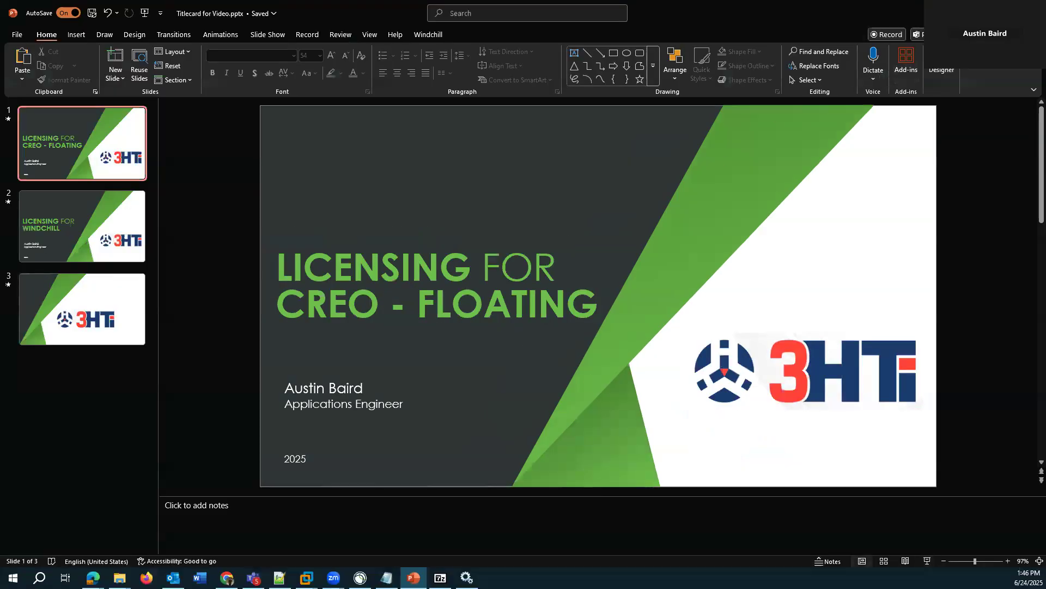
Step: Launch the Creo setup.exe installer and accept the licence agreement and export compliance statement
{"action": "key", "text": "alt+Tab"}
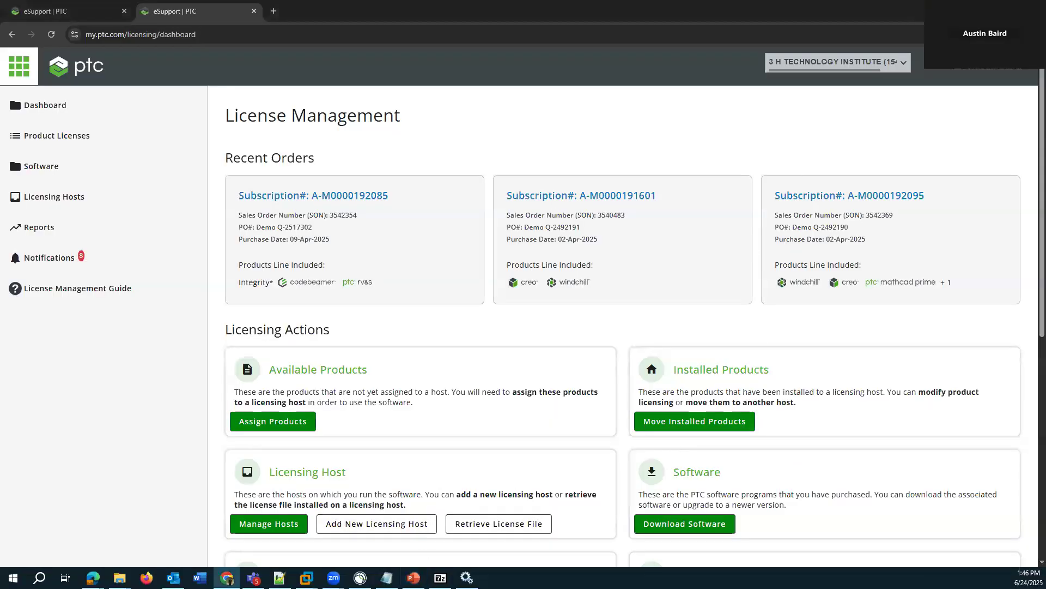
{"action": "key", "text": "alt+Tab"}
{"action": "left_click", "coordinate": [286, 203]}
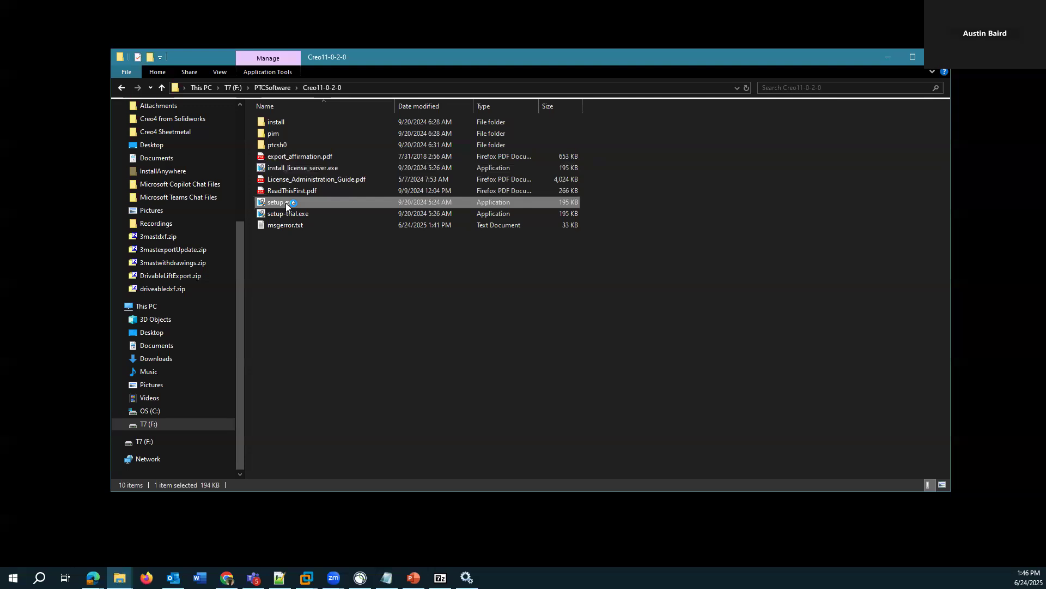
{"action": "double_click", "coordinate": [286, 202]}
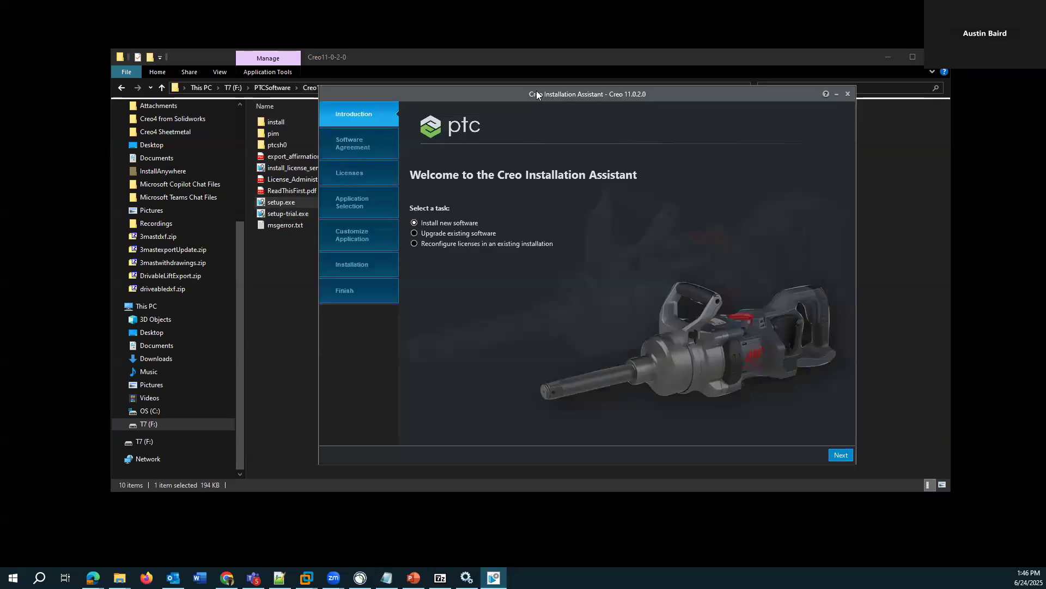
{"action": "left_click_drag", "start_coordinate": [535, 90], "coordinate": [479, 67]}
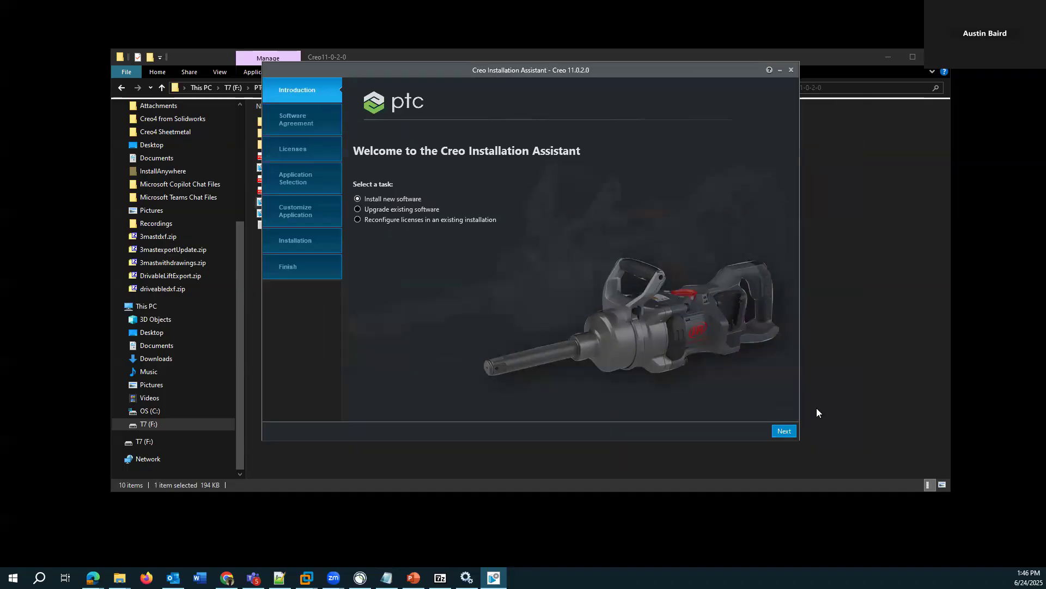
{"action": "left_click", "coordinate": [785, 431]}
{"action": "left_click", "coordinate": [382, 319]}
{"action": "left_click", "coordinate": [358, 343]}
{"action": "left_click", "coordinate": [783, 431]}
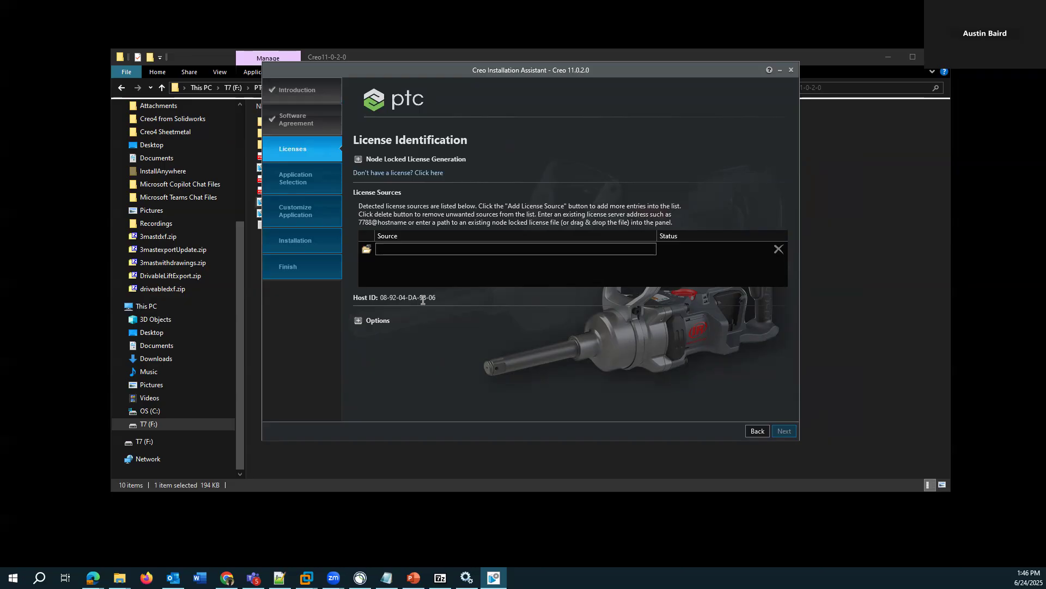
Step: Select the Host ID 08-92-04-DA-98-06 on the License Identification page, then return to the browser
{"action": "left_click_drag", "start_coordinate": [437, 298], "coordinate": [380, 301]}
{"action": "left_click", "coordinate": [437, 297]}
{"action": "left_click_drag", "start_coordinate": [436, 297], "coordinate": [380, 299]}
{"action": "left_click", "coordinate": [402, 297]}
{"action": "left_click_drag", "start_coordinate": [436, 298], "coordinate": [377, 300]}
{"action": "left_click", "coordinate": [226, 577]}
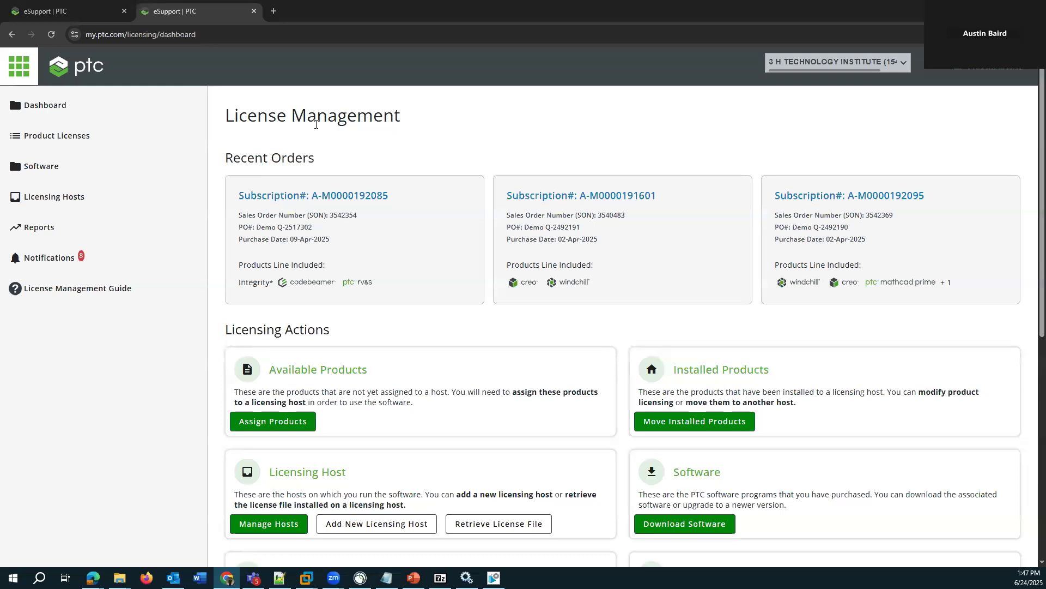
Step: Reposition the Creo installer window, then go back to the first PTC support browser tab
{"action": "left_click", "coordinate": [493, 578]}
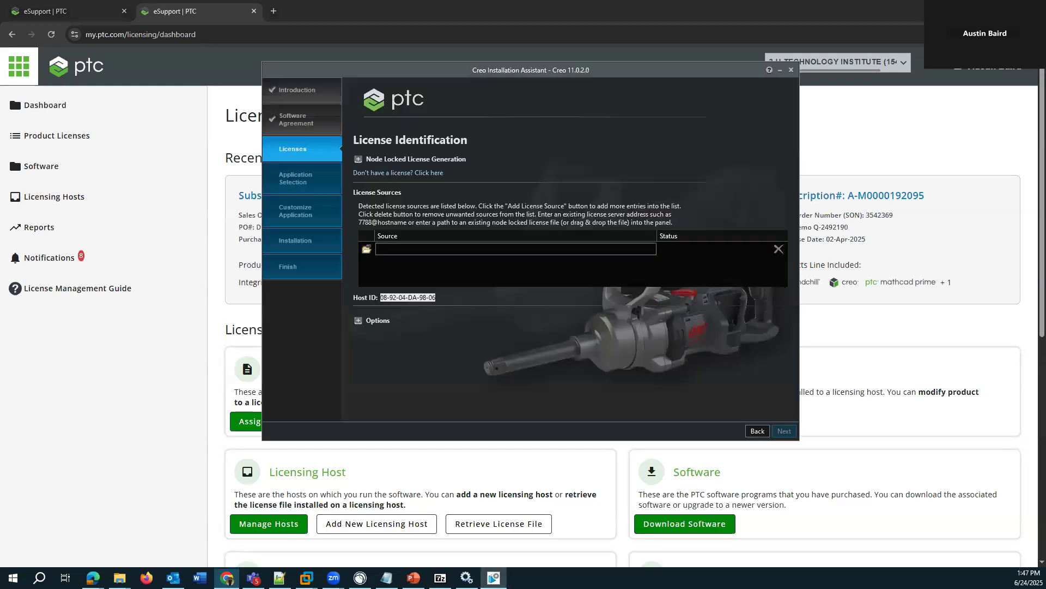
{"action": "left_click_drag", "start_coordinate": [563, 71], "coordinate": [556, 74]}
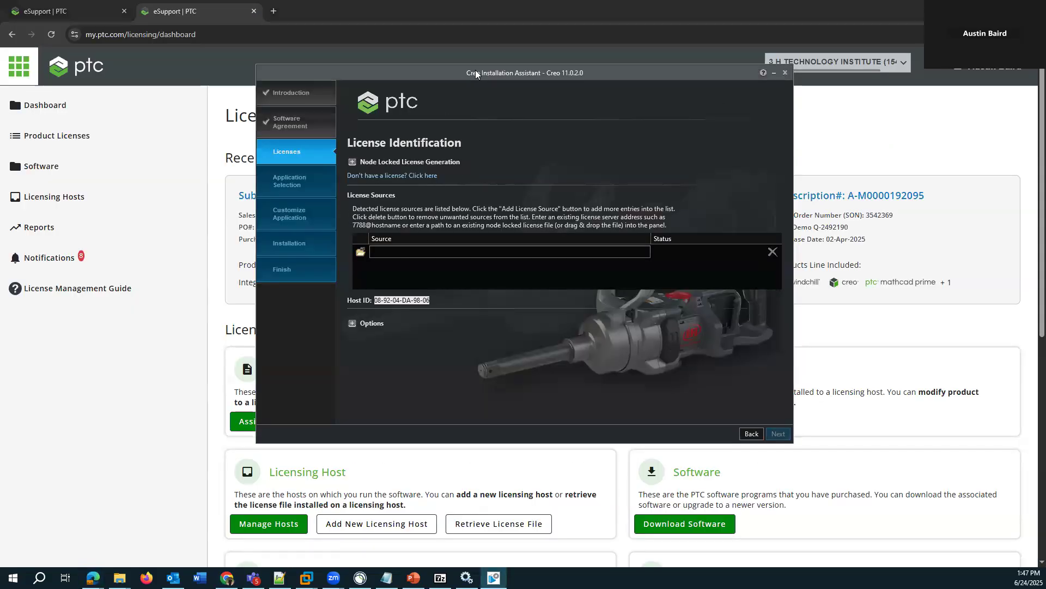
{"action": "left_click", "coordinate": [382, 11]}
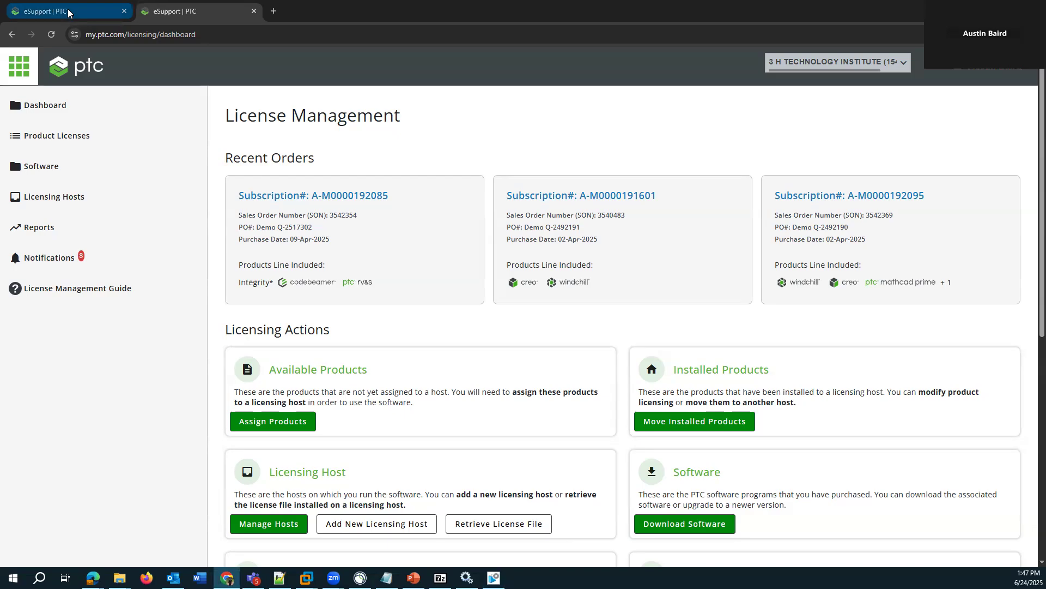
{"action": "left_click", "coordinate": [68, 12]}
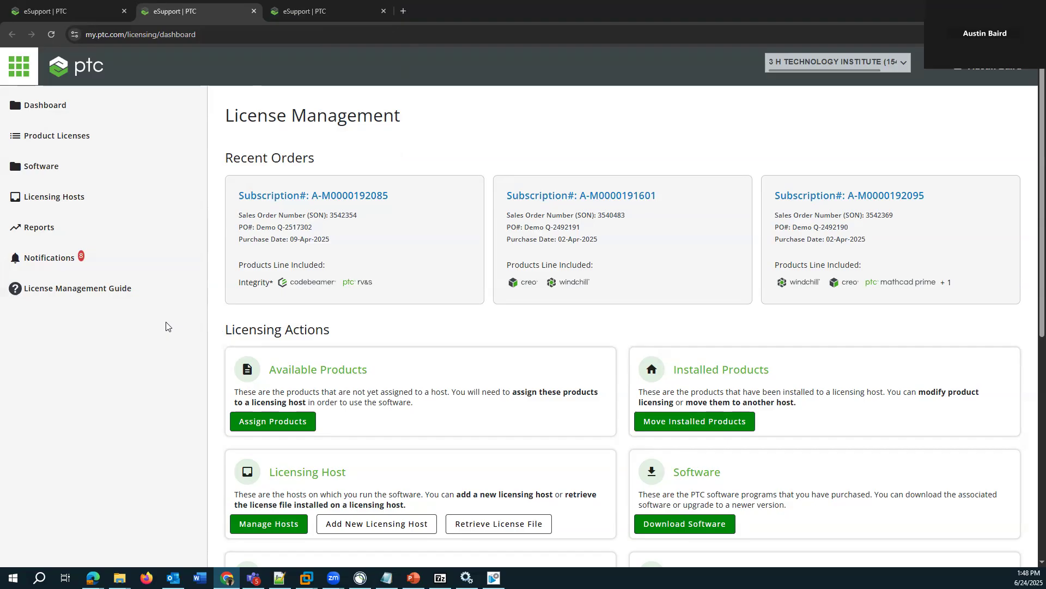
Step: Skim the License Management Guide introduction, then close its tab to return to the dashboard
{"action": "left_click", "coordinate": [371, 11]}
{"action": "left_click", "coordinate": [384, 10]}
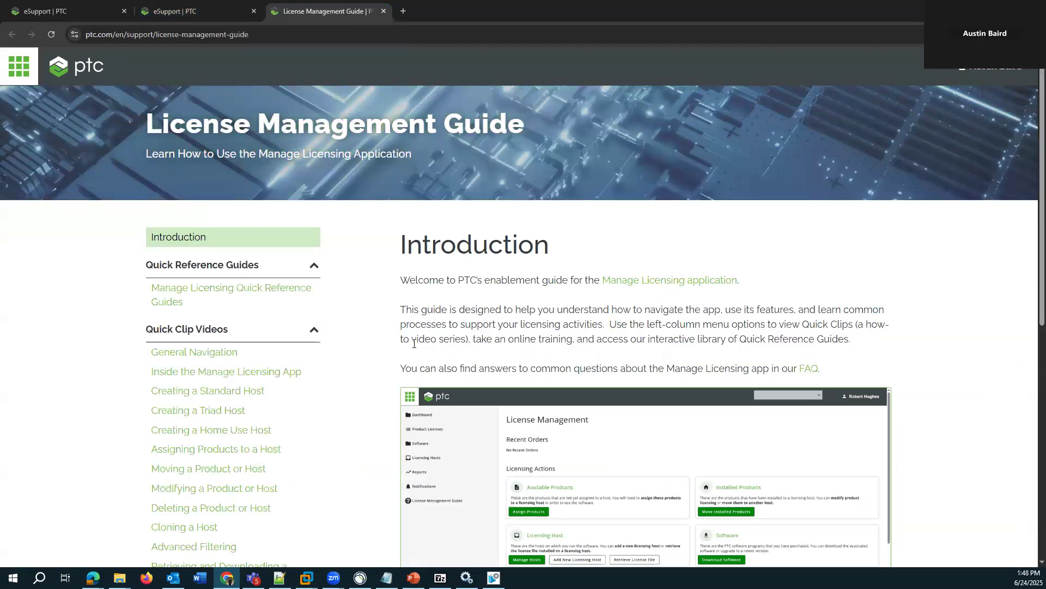
{"action": "scroll", "coordinate": [391, 355], "scroll_direction": "down", "scroll_amount": 2}
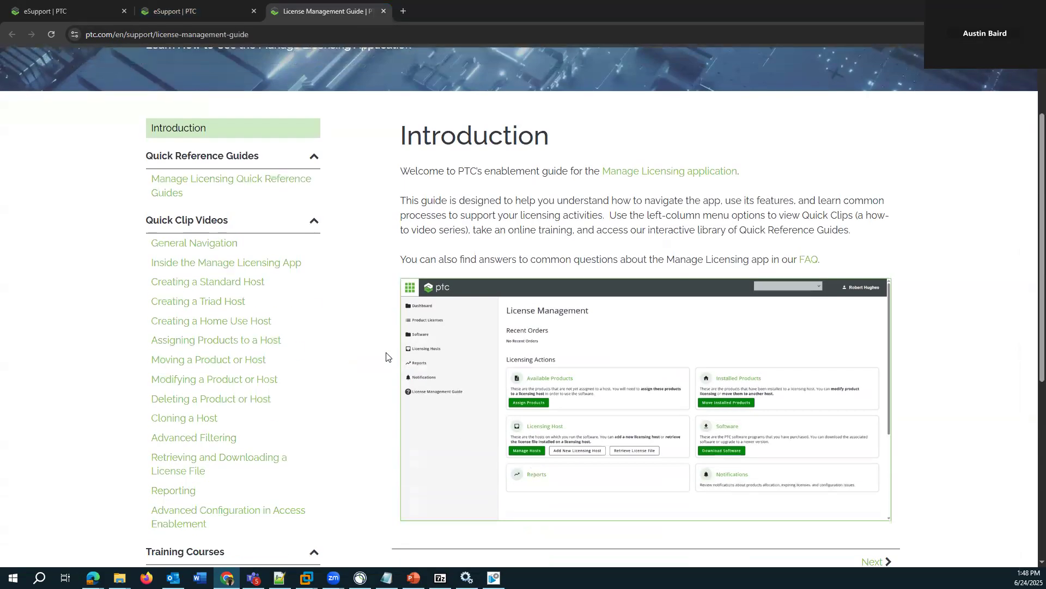
{"action": "scroll", "coordinate": [387, 355], "scroll_direction": "up", "scroll_amount": 1}
{"action": "key", "text": "ctrl+w"}
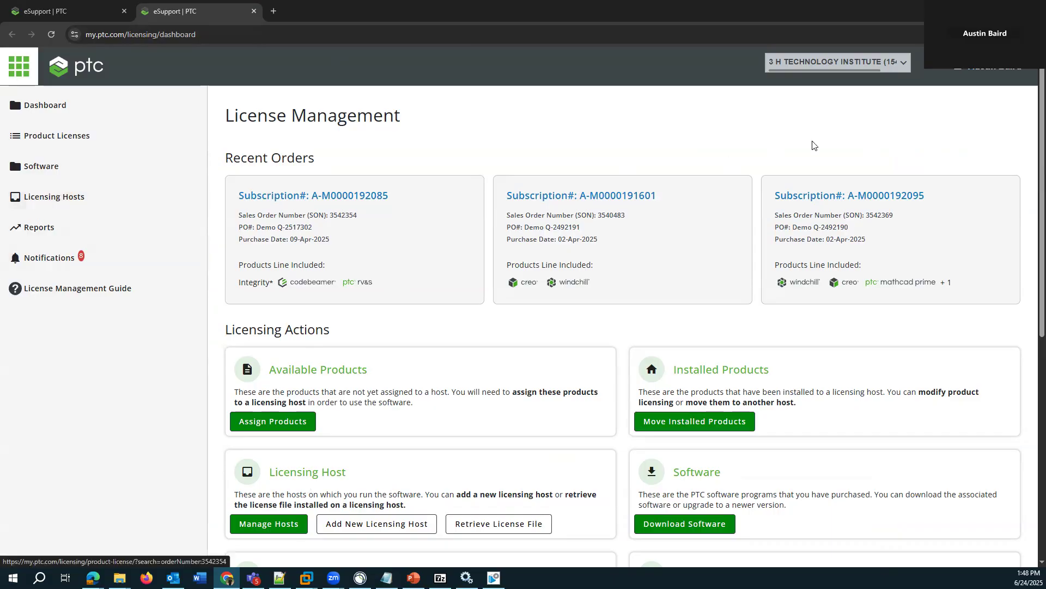
Step: Start a new Standard Licensing Host and enter MAC address 08-92-04-DA-98-06
{"action": "left_click", "coordinate": [339, 530]}
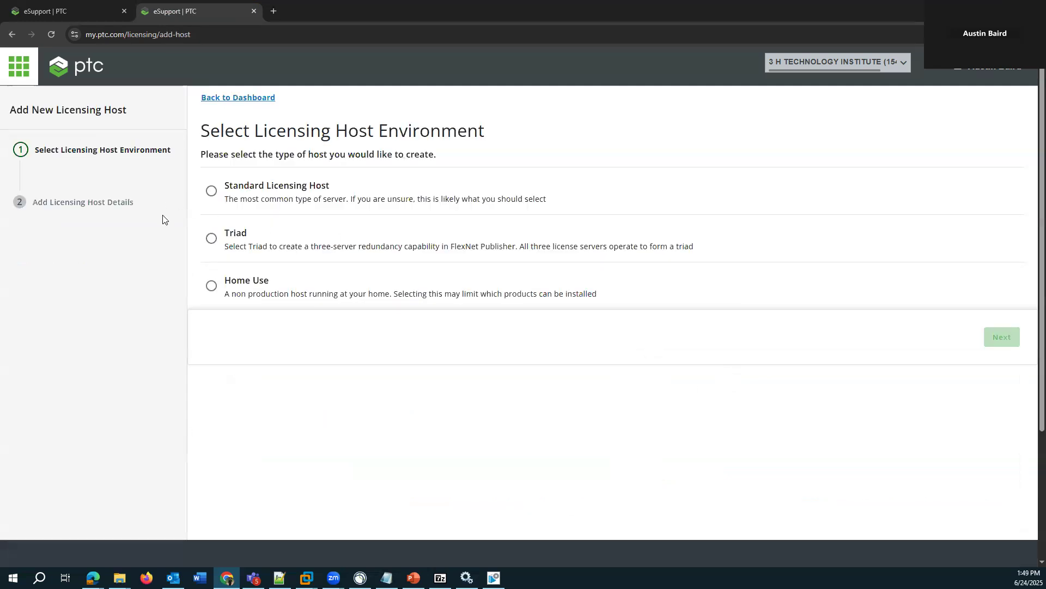
{"action": "left_click", "coordinate": [212, 191]}
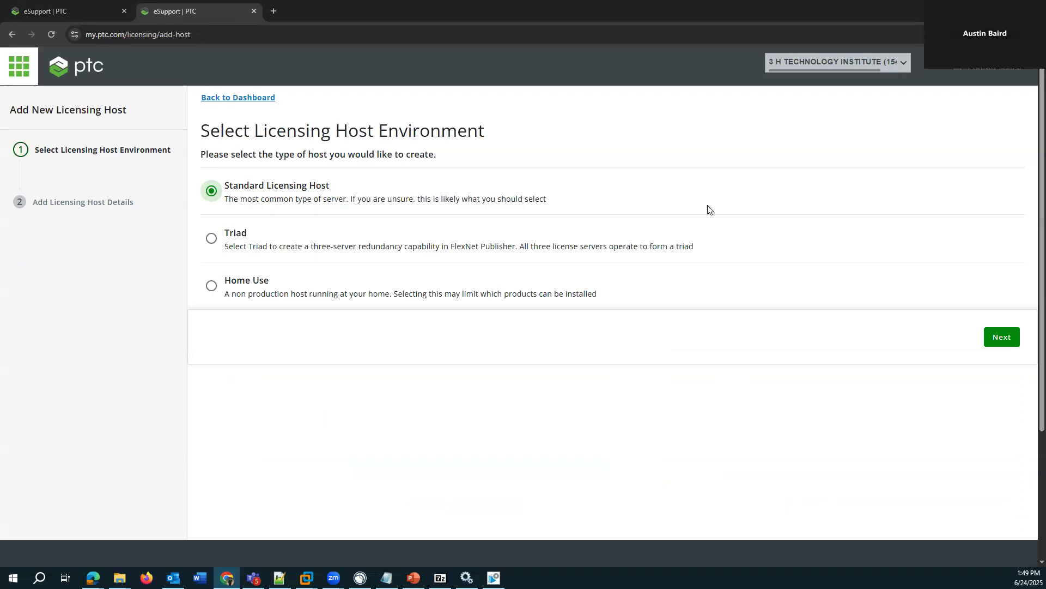
{"action": "left_click", "coordinate": [1001, 338]}
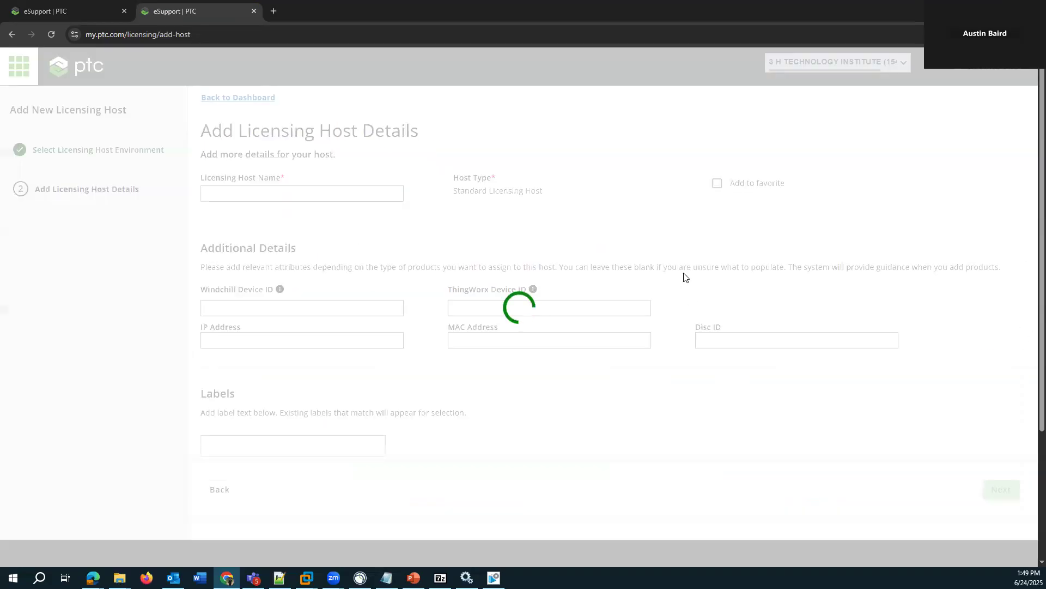
{"action": "left_click", "coordinate": [495, 342]}
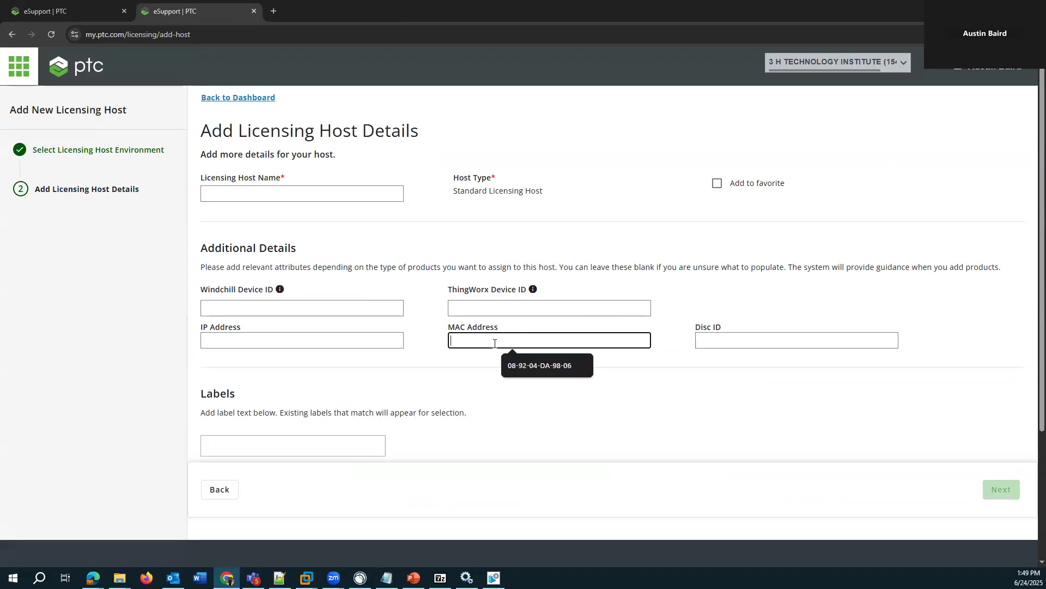
{"action": "left_click", "coordinate": [540, 365]}
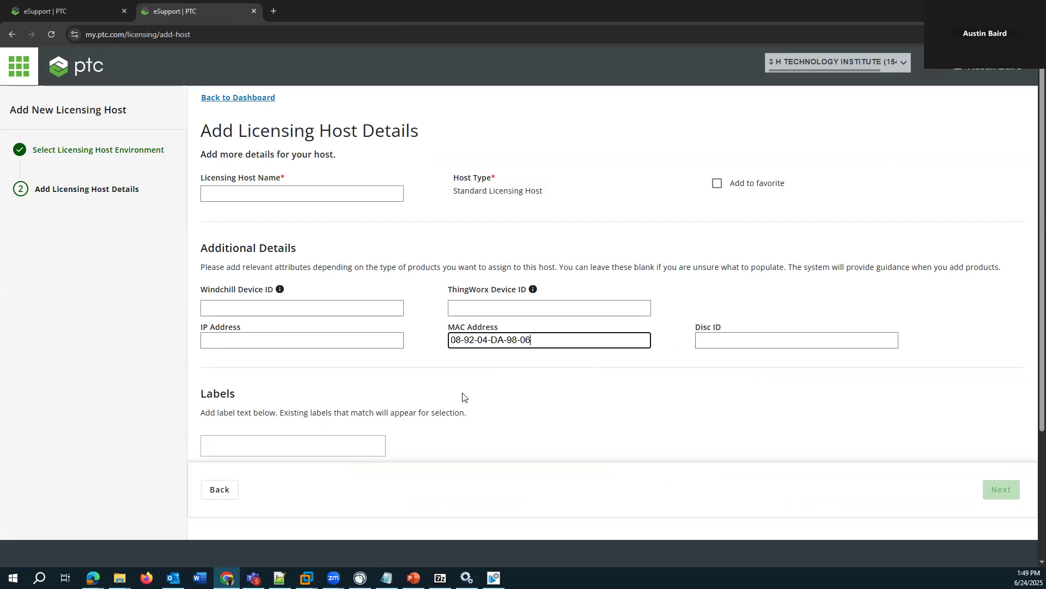
{"action": "triple_click", "coordinate": [540, 338]}
{"action": "left_click", "coordinate": [532, 340]}
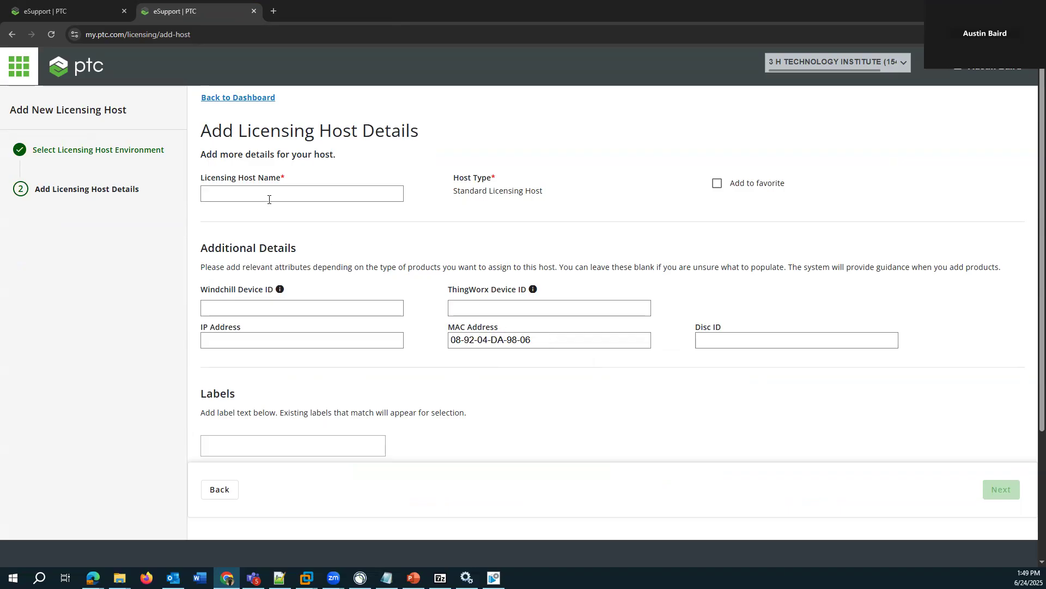
Step: Name the licensing host 3HTiDesktop and submit it
{"action": "left_click", "coordinate": [224, 198]}
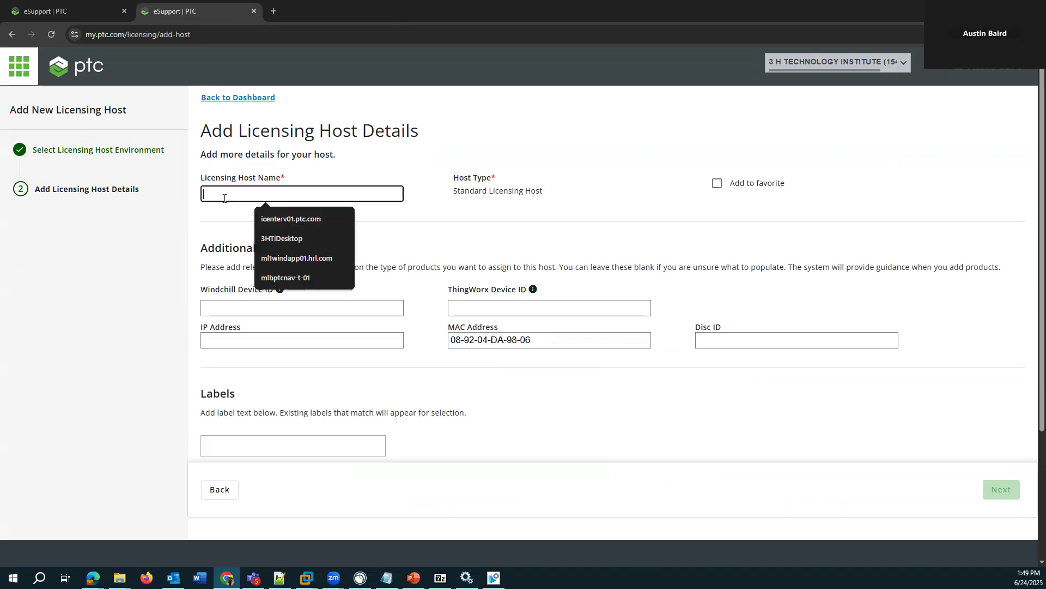
{"action": "left_click", "coordinate": [291, 194]}
{"action": "type", "text": "3HTiDesktop"}
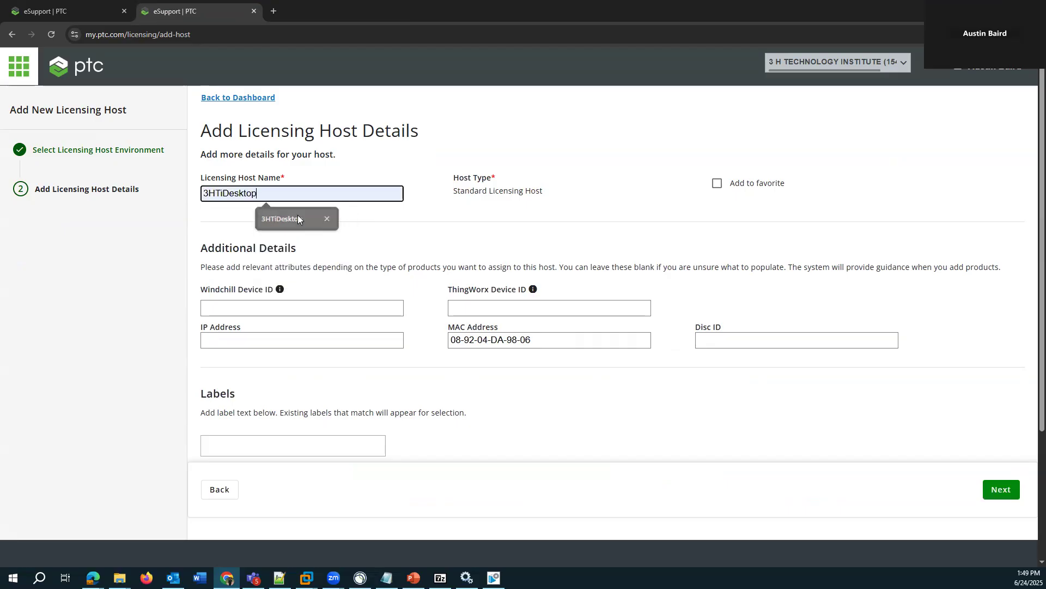
{"action": "left_click", "coordinate": [299, 218]}
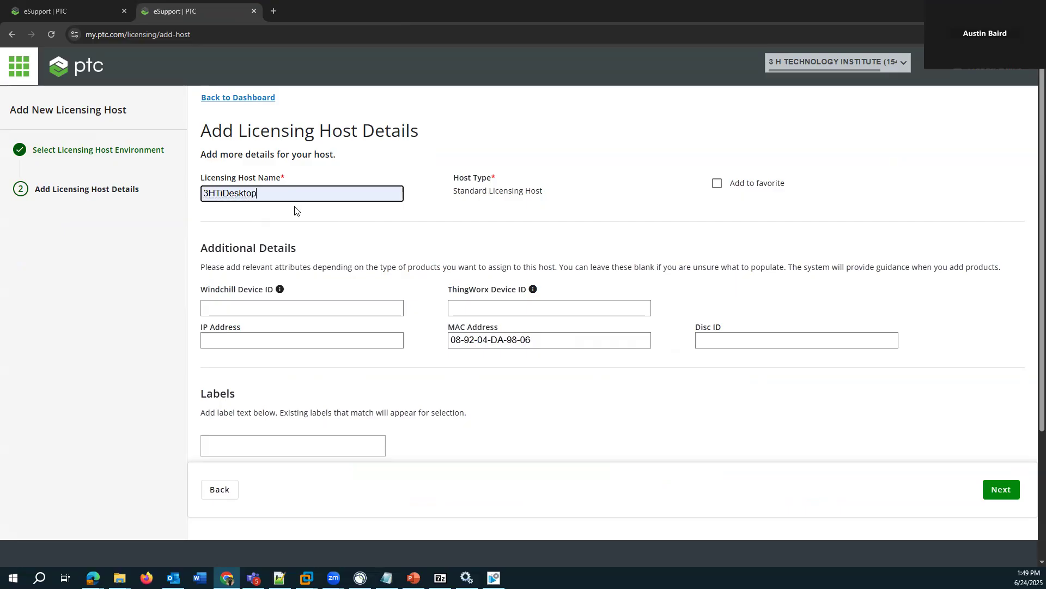
{"action": "left_click", "coordinate": [335, 263]}
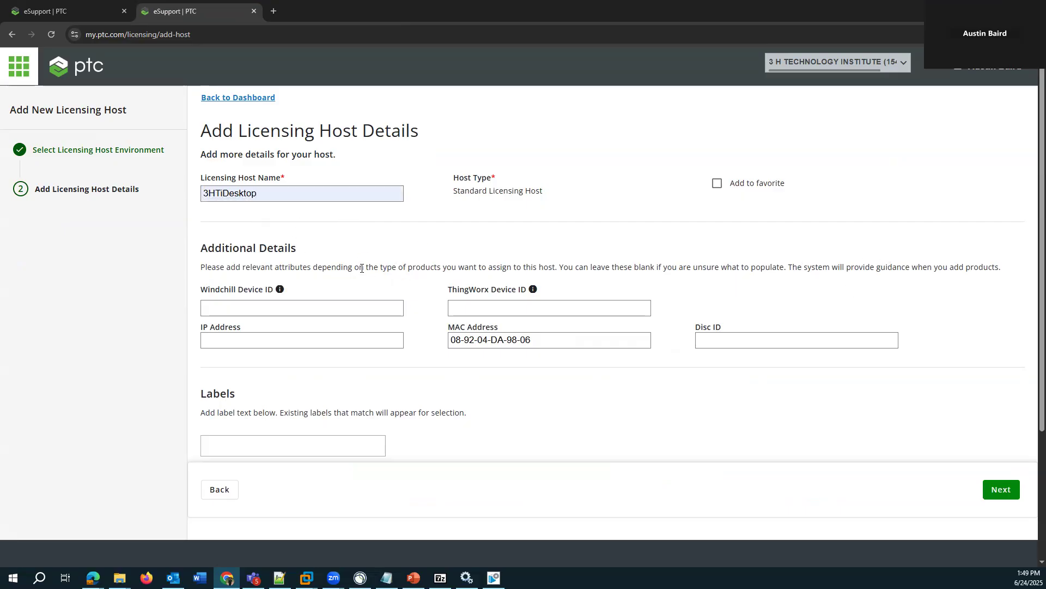
{"action": "left_click", "coordinate": [995, 490]}
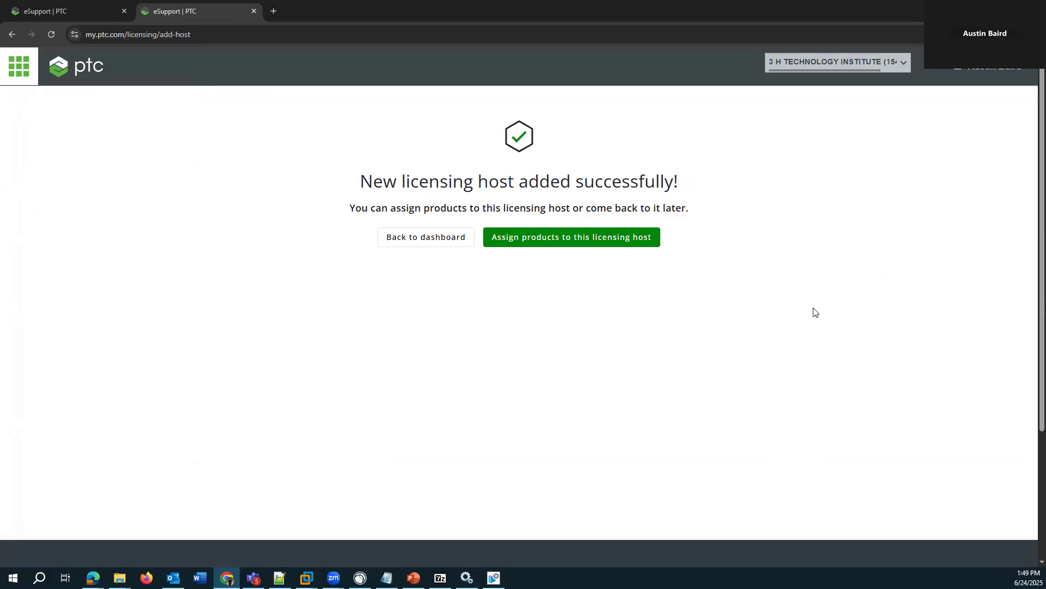
Step: Begin assigning products to the host and narrow the product list to the Creo family
{"action": "left_click", "coordinate": [610, 238]}
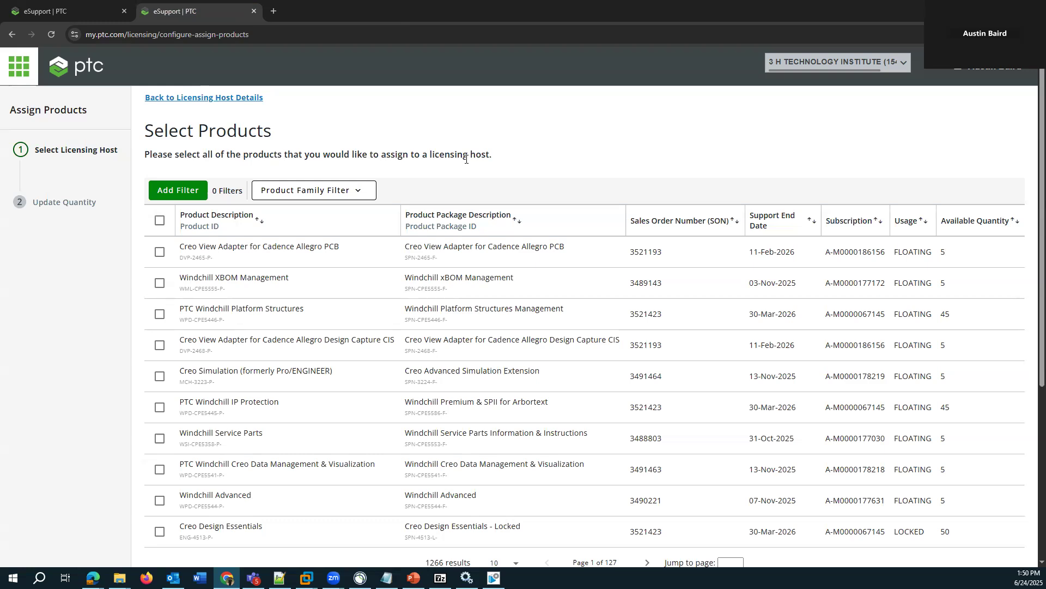
{"action": "left_click", "coordinate": [355, 188]}
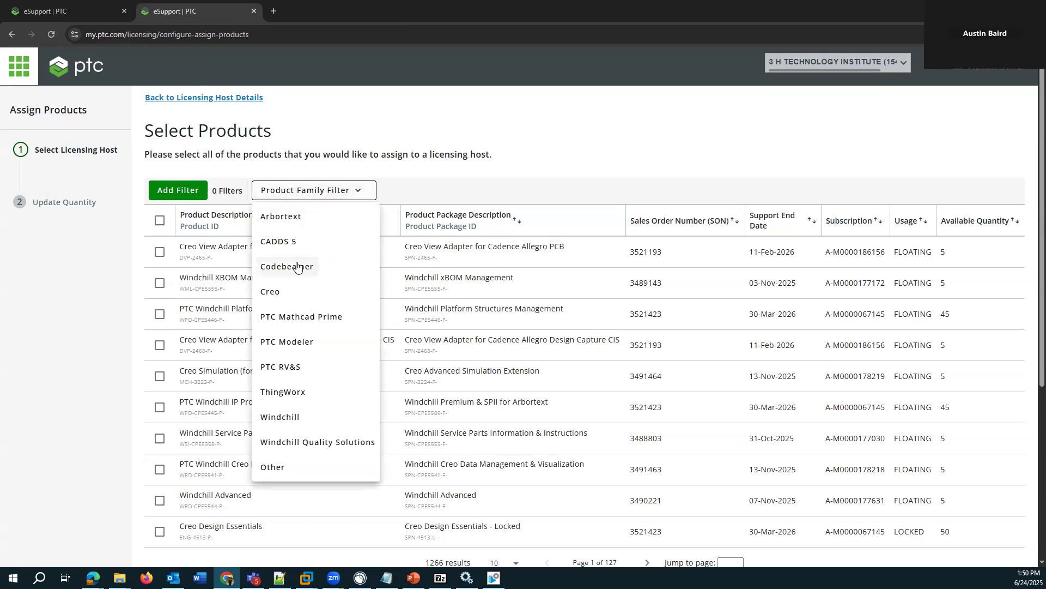
{"action": "left_click", "coordinate": [269, 291]}
{"action": "scroll", "coordinate": [471, 265], "scroll_direction": "down", "scroll_amount": 3}
{"action": "scroll", "coordinate": [445, 315], "scroll_direction": "up", "scroll_amount": 1}
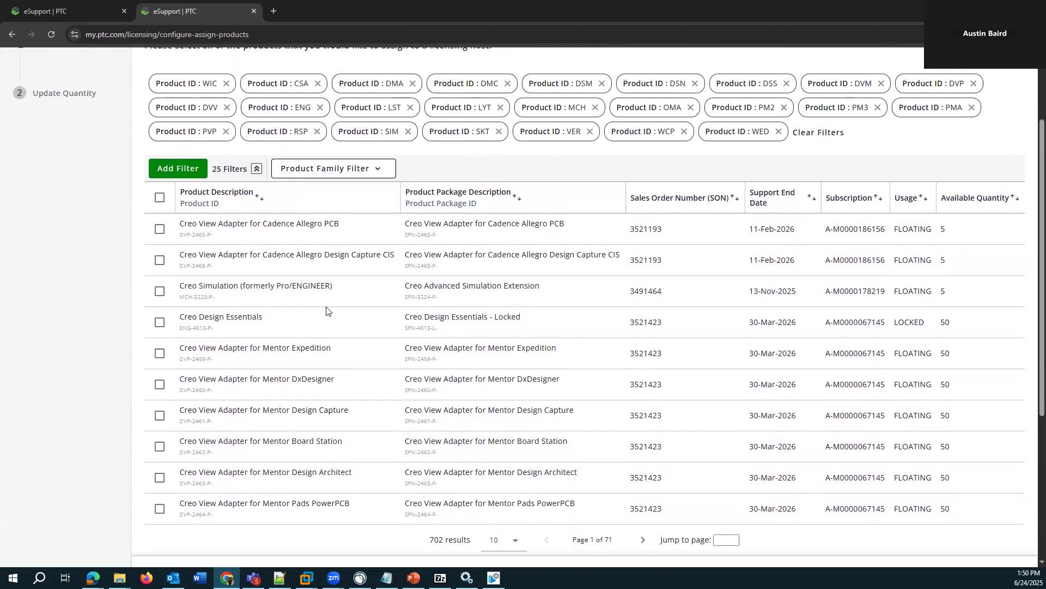
Step: Filter by Product Package Description = Creo Design Essentials (no PLM included)
{"action": "left_click", "coordinate": [180, 170]}
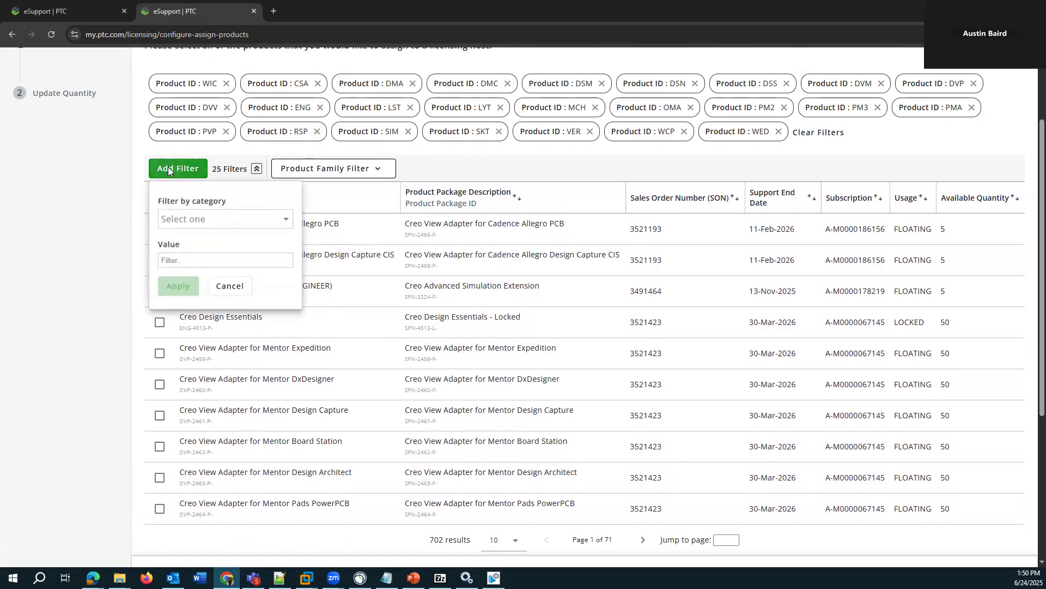
{"action": "left_click", "coordinate": [270, 224]}
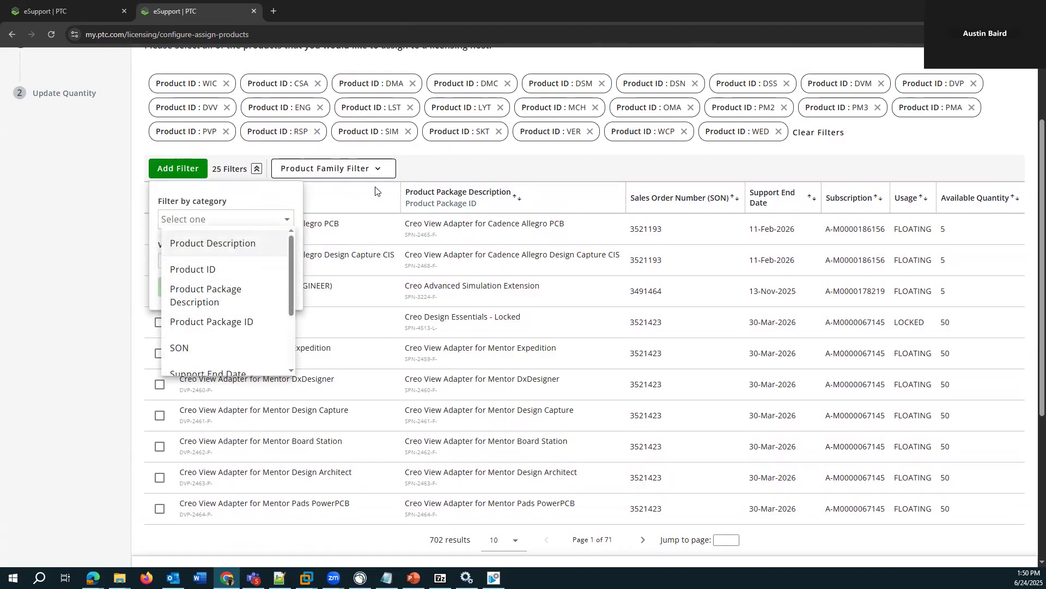
{"action": "left_click_drag", "start_coordinate": [288, 255], "coordinate": [287, 286]}
{"action": "scroll", "coordinate": [287, 286], "scroll_direction": "up", "scroll_amount": 2}
{"action": "left_click", "coordinate": [209, 271]}
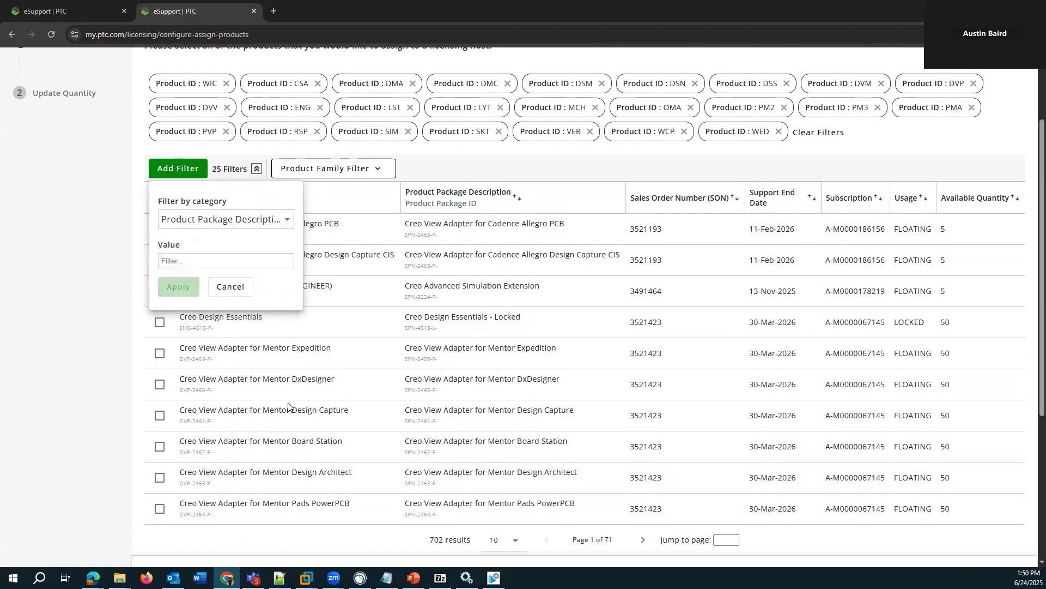
{"action": "left_click", "coordinate": [387, 578]}
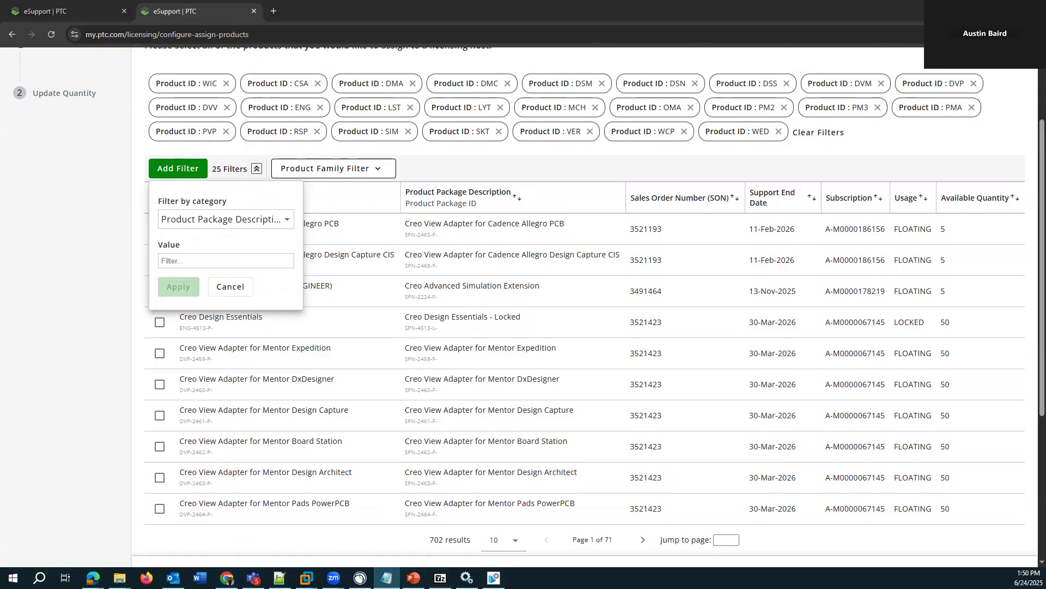
{"action": "left_click", "coordinate": [196, 240]}
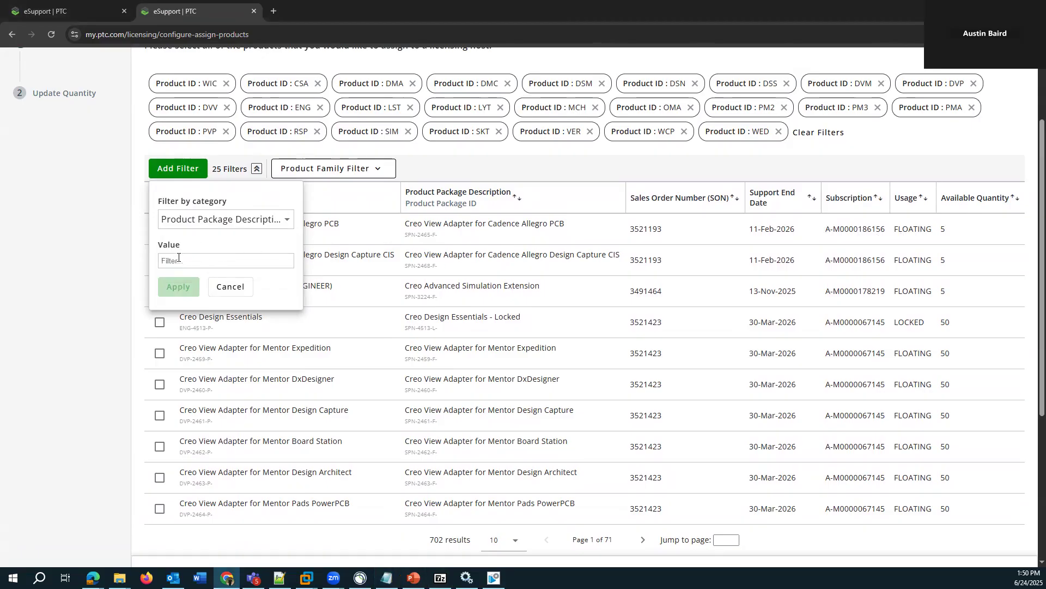
{"action": "type", "text": "Creo Design Essentials (on PLB Included)"}
{"action": "left_click", "coordinate": [142, 275]}
{"action": "left_click", "coordinate": [146, 282]}
{"action": "left_click", "coordinate": [191, 173]}
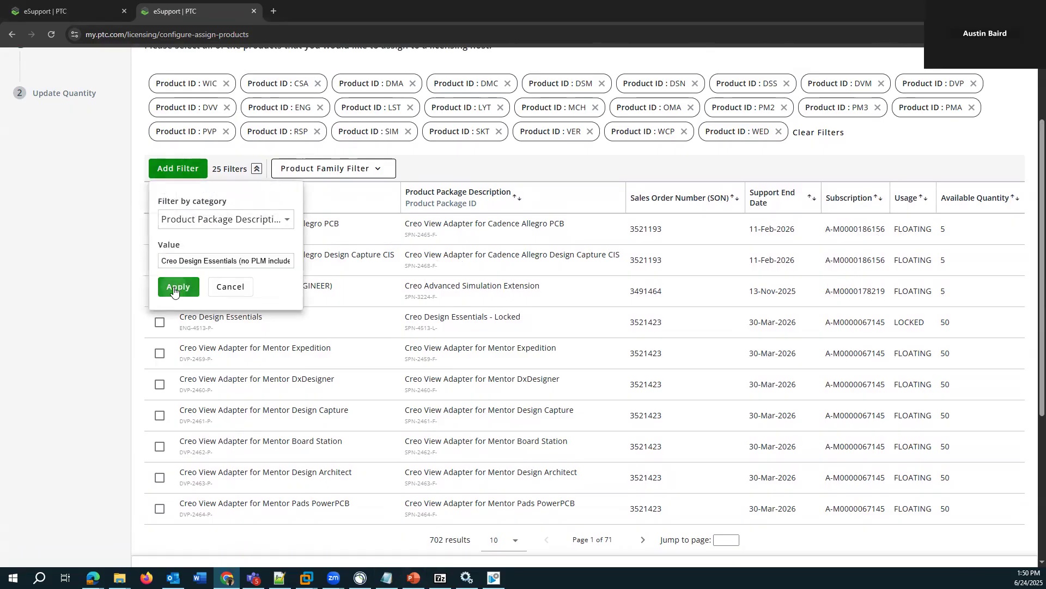
{"action": "left_click", "coordinate": [175, 289]}
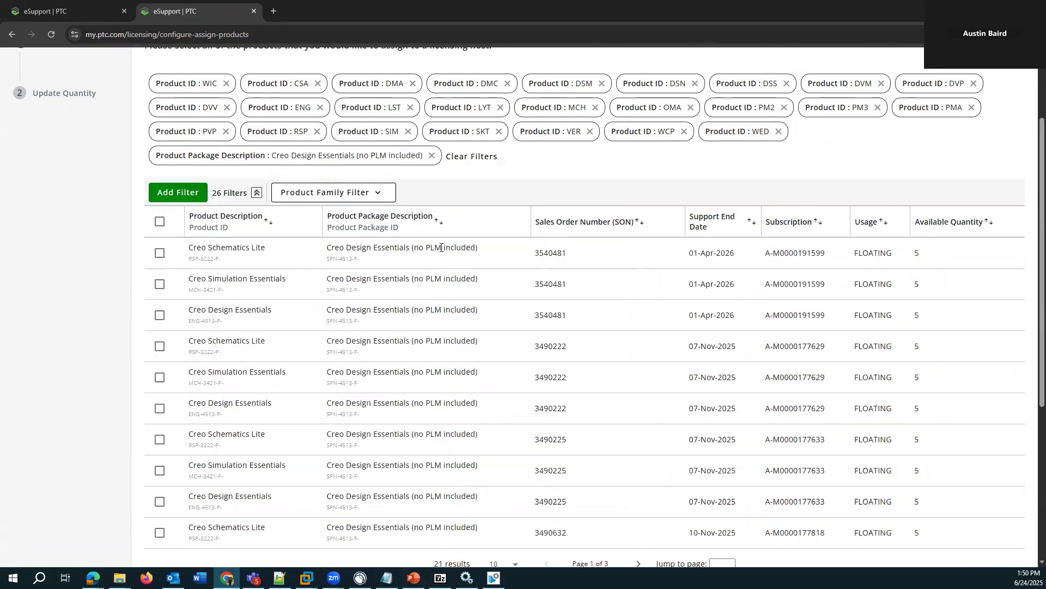
Step: Sort by Support End Date and select Simulation Essentials, Schematics Lite and Design Essentials ending 06-Nov-2025
{"action": "left_click", "coordinate": [755, 223]}
{"action": "left_click", "coordinate": [754, 223]}
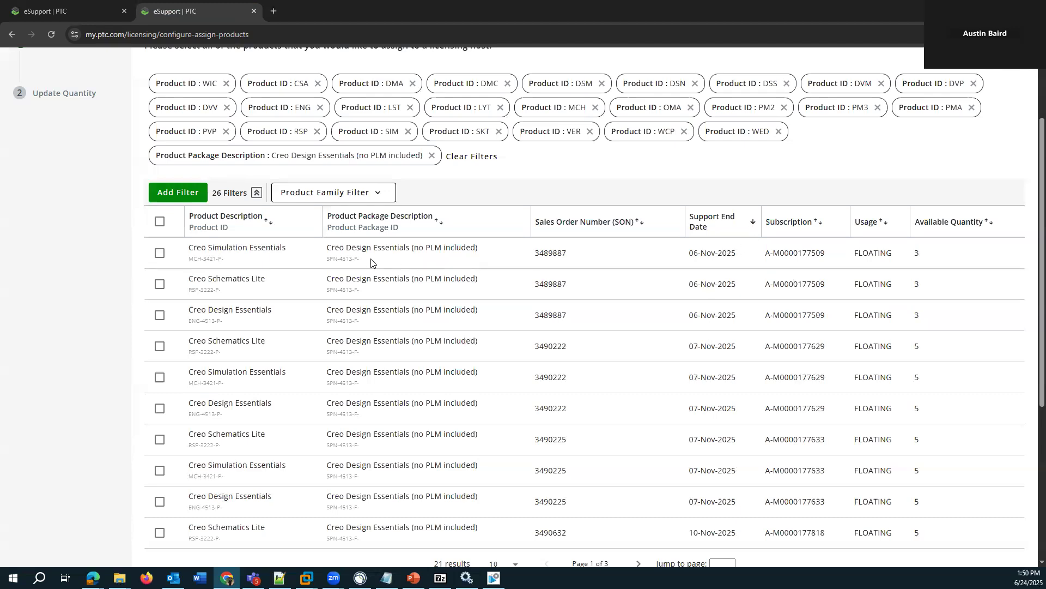
{"action": "left_click", "coordinate": [159, 253]}
{"action": "left_click", "coordinate": [159, 284]}
{"action": "left_click", "coordinate": [159, 315]}
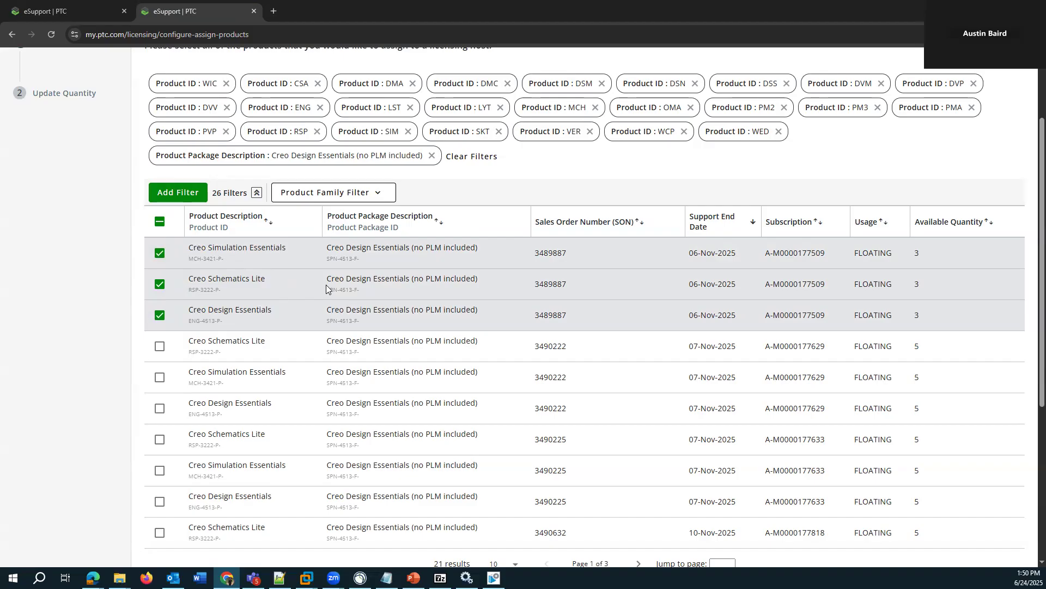
{"action": "scroll", "coordinate": [101, 270], "scroll_direction": "down", "scroll_amount": 2}
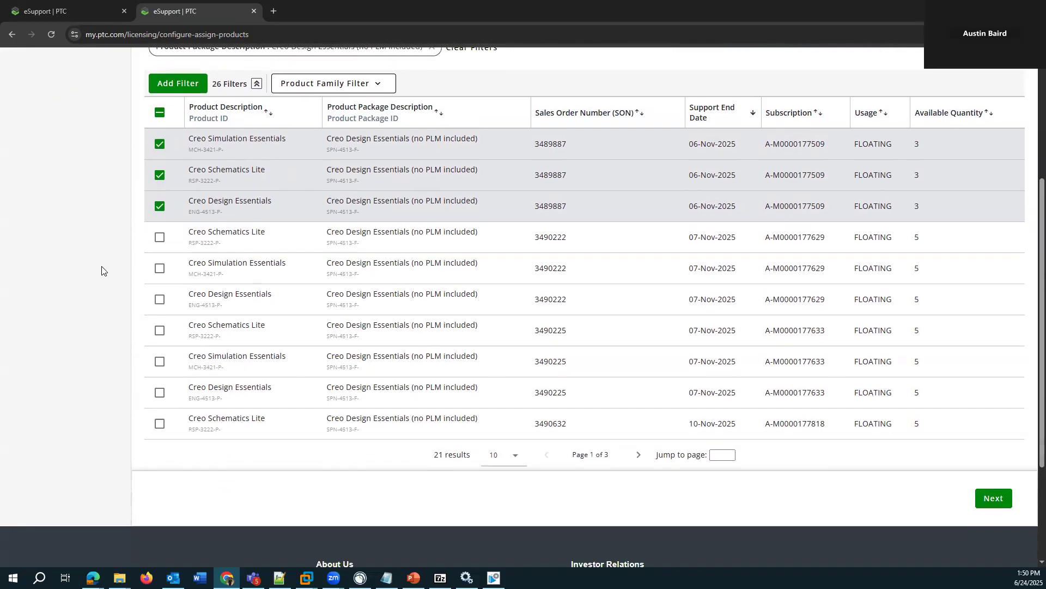
{"action": "left_click", "coordinate": [1001, 498]}
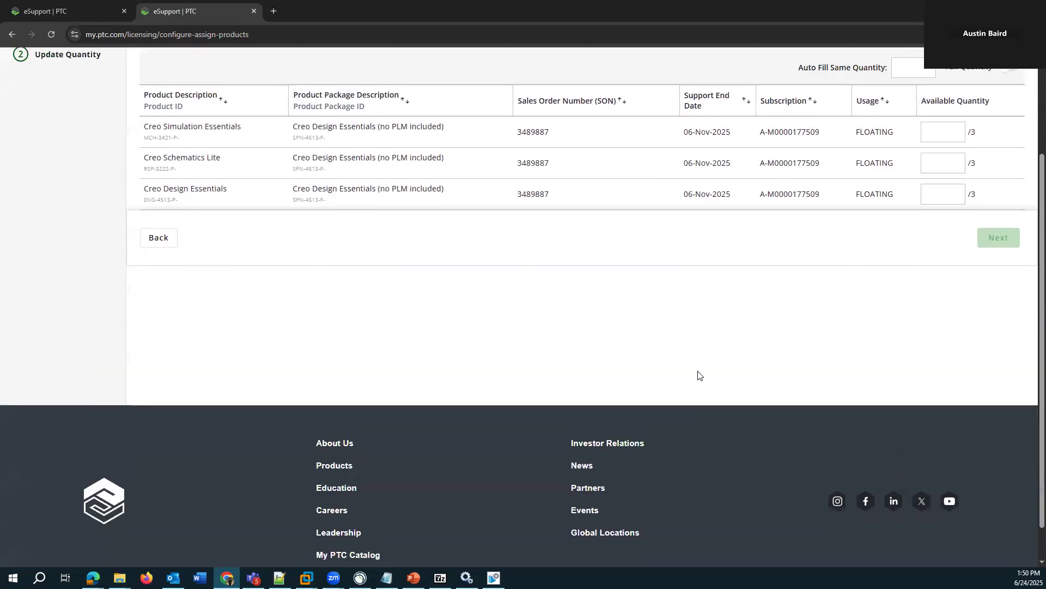
Step: Auto-fill a quantity of 1 for all three Creo products and submit the assignment
{"action": "scroll", "coordinate": [718, 412], "scroll_direction": "up", "scroll_amount": 1}
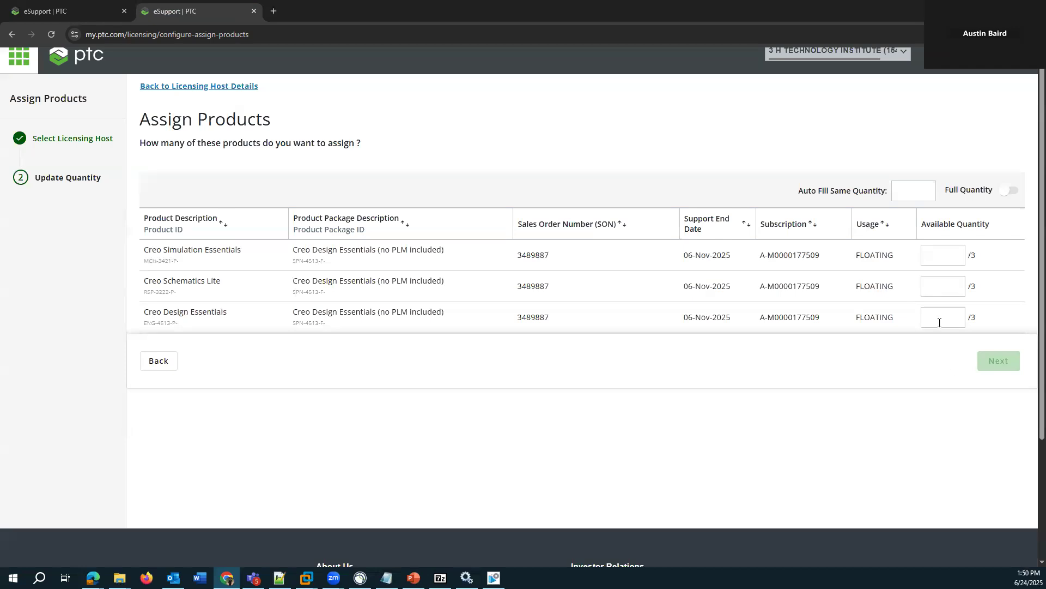
{"action": "left_click", "coordinate": [907, 187]}
{"action": "left_click_drag", "start_coordinate": [810, 188], "coordinate": [882, 193]}
{"action": "left_click", "coordinate": [905, 192]}
{"action": "type", "text": "1"}
{"action": "left_click", "coordinate": [850, 168]}
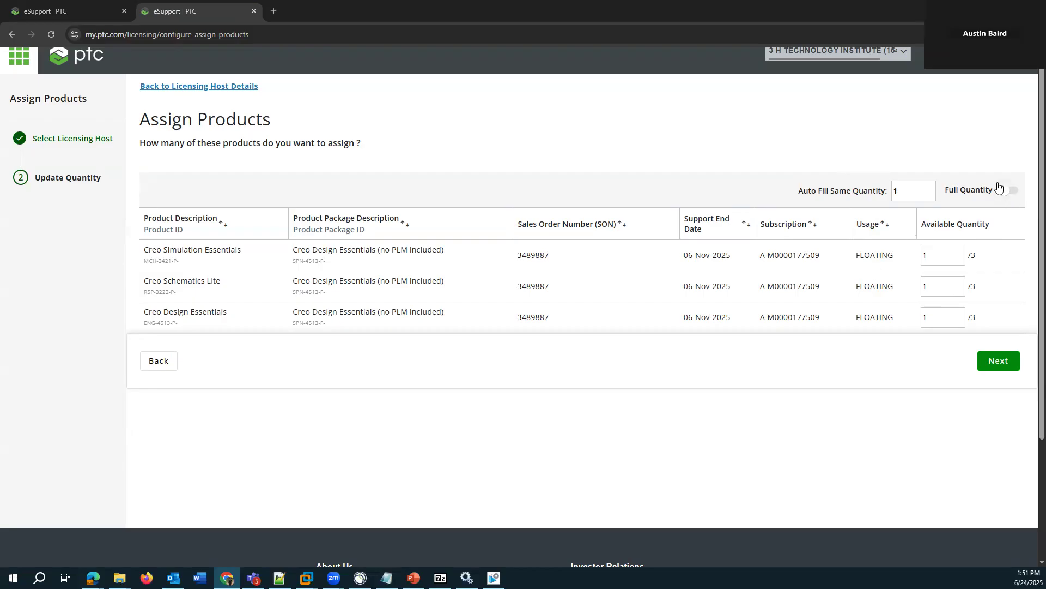
{"action": "left_click", "coordinate": [999, 367]}
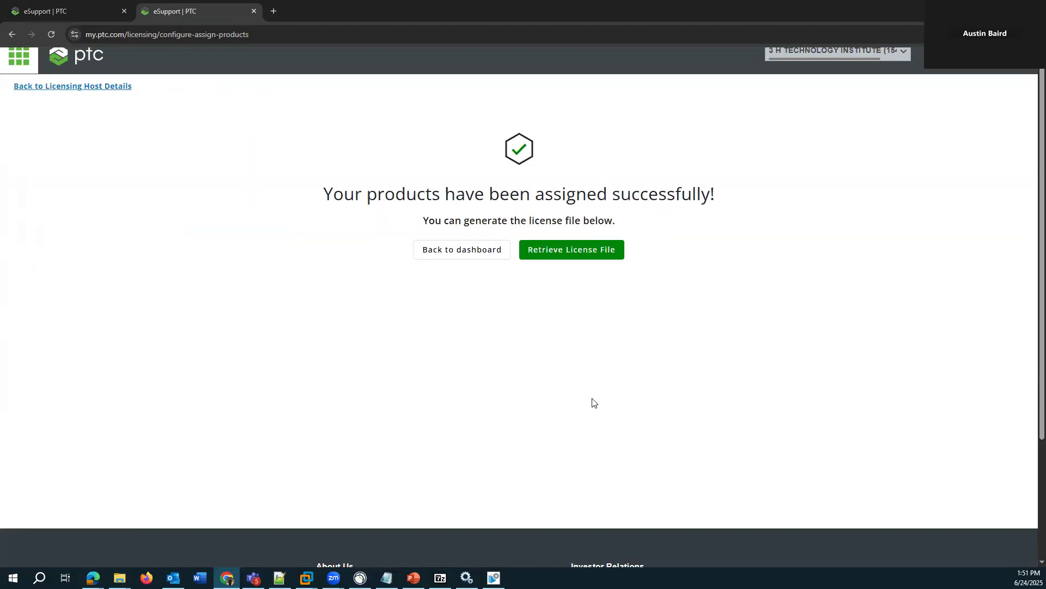
Step: Generate the 3HTiDesktop license file and download the ptc_d license zip (5.7 KB)
{"action": "left_click", "coordinate": [549, 257]}
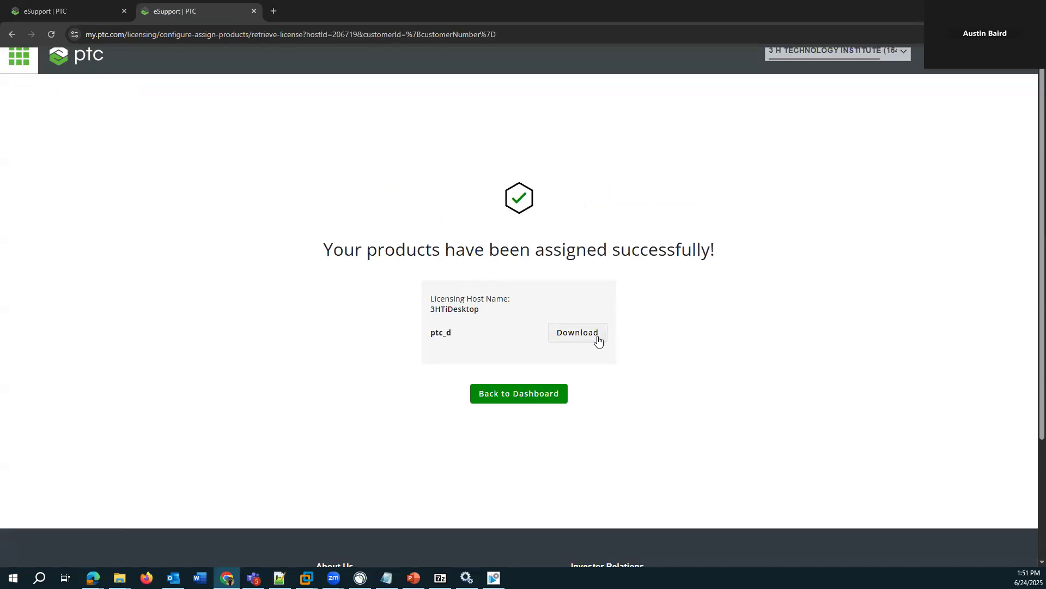
{"action": "left_click", "coordinate": [597, 337]}
{"action": "right_click", "coordinate": [903, 67]}
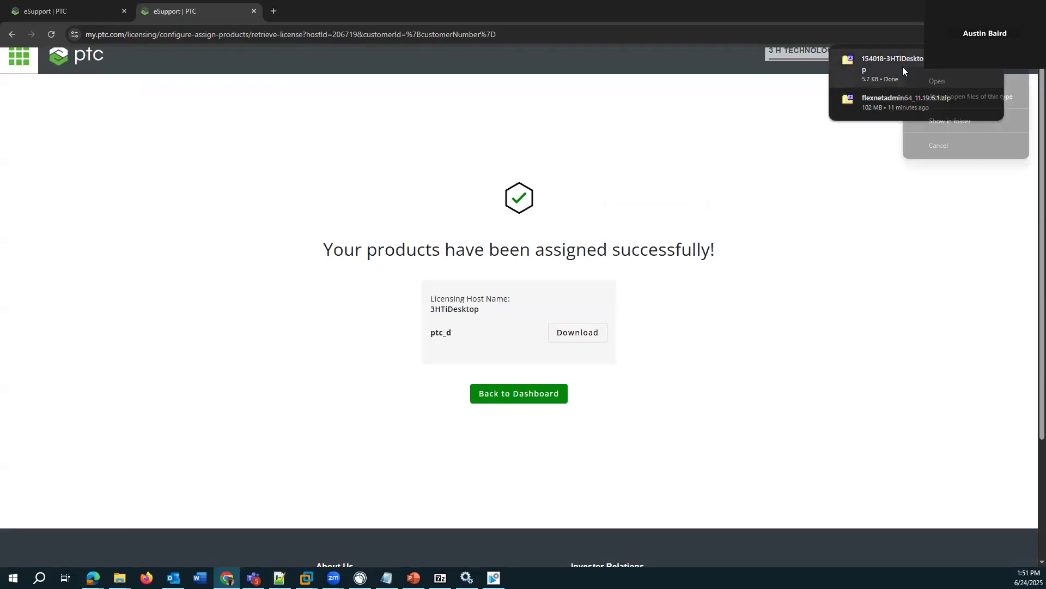
Step: Extract the license .txt from the downloaded zip via 7-Zip into the Downloads Video folder
{"action": "left_click", "coordinate": [942, 121]}
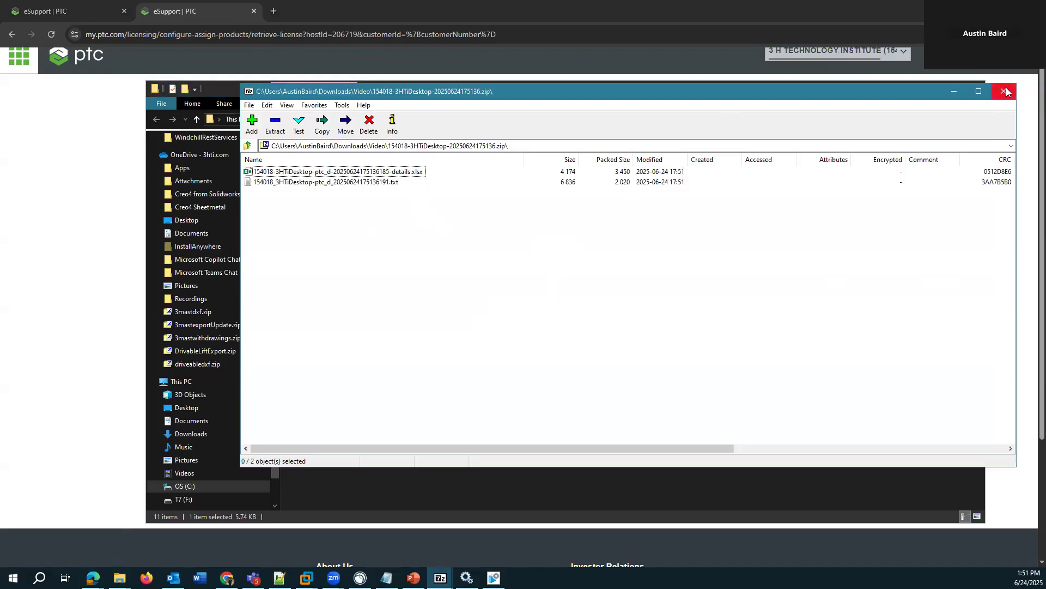
{"action": "left_click", "coordinate": [354, 183]}
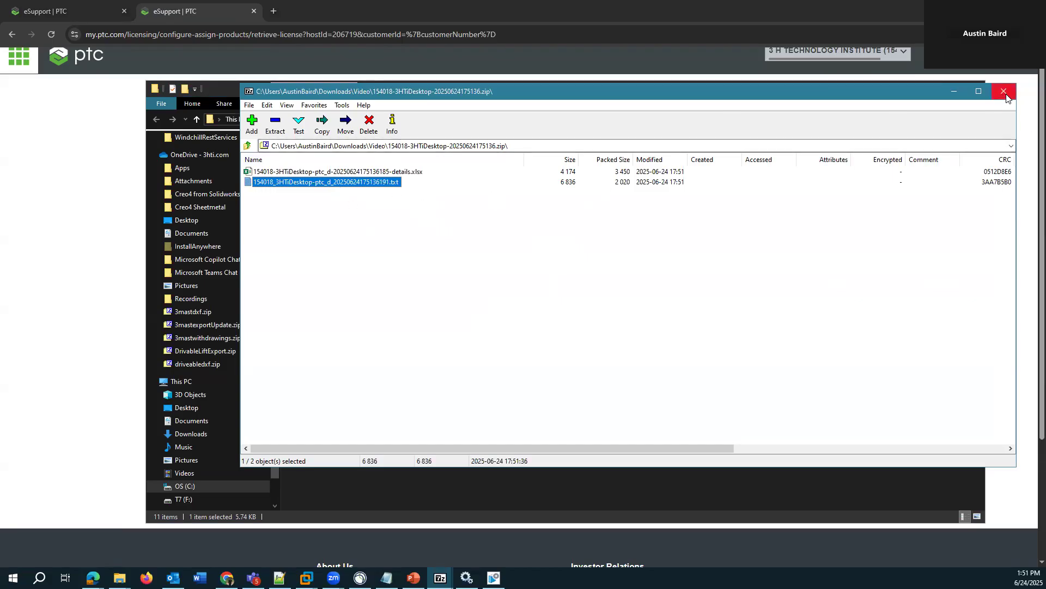
{"action": "left_click_drag", "start_coordinate": [430, 98], "coordinate": [641, 111]}
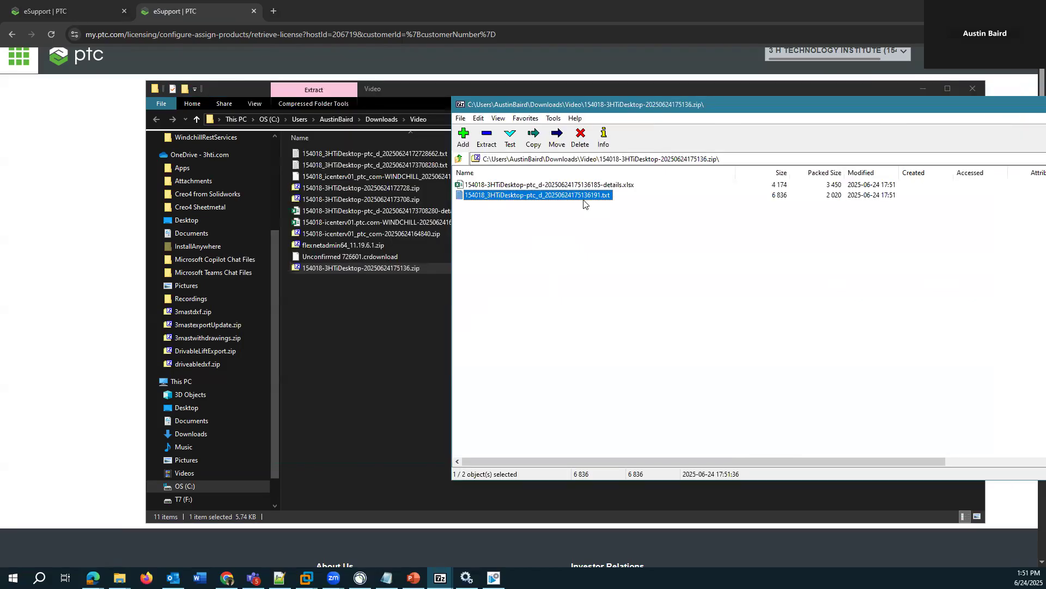
{"action": "left_click_drag", "start_coordinate": [584, 203], "coordinate": [473, 303]}
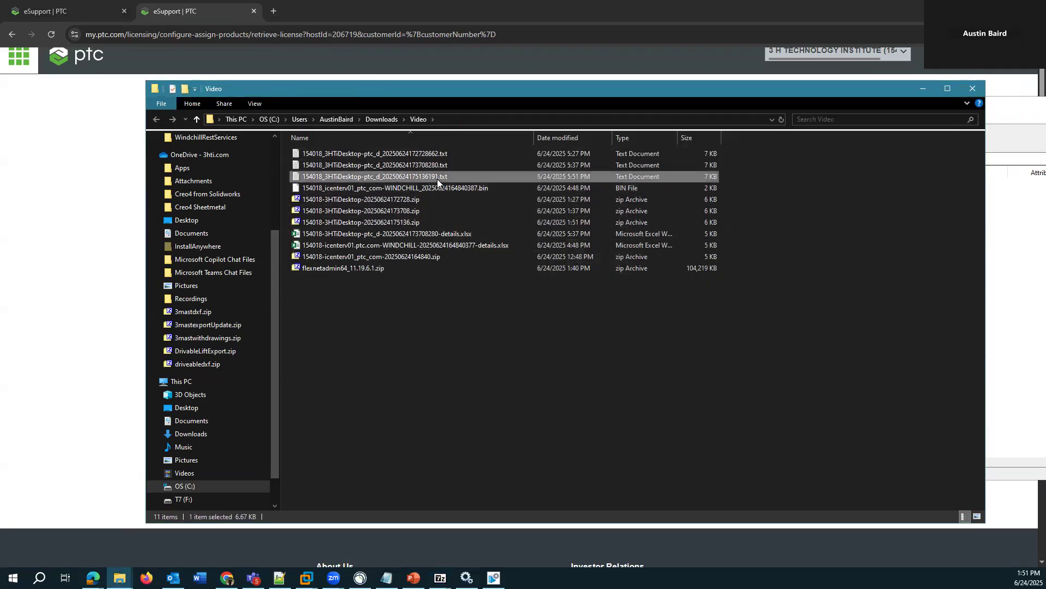
{"action": "left_click", "coordinate": [924, 89]}
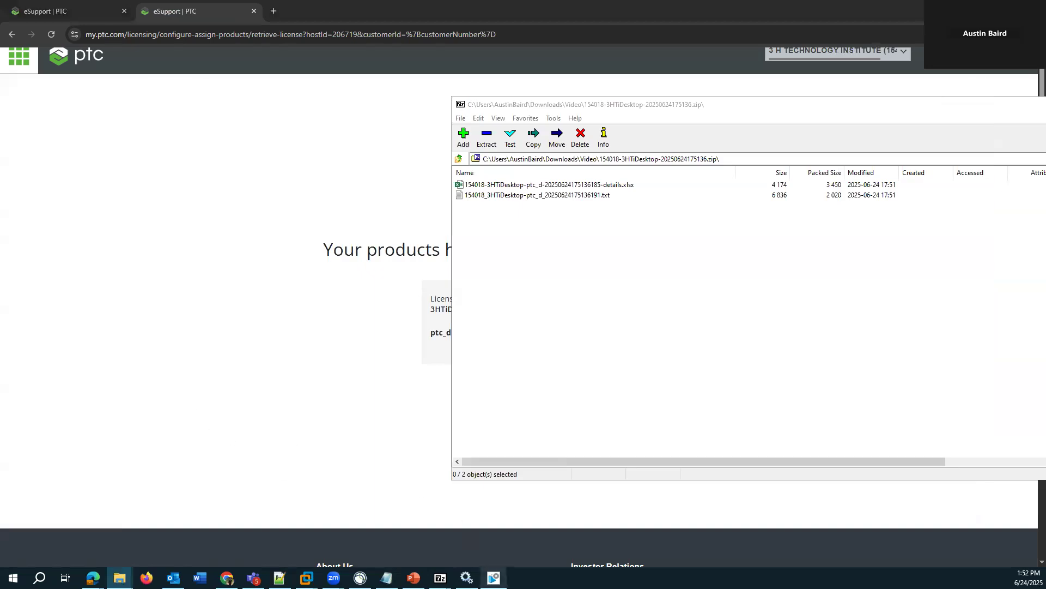
{"action": "left_click", "coordinate": [494, 578]}
{"action": "left_click", "coordinate": [870, 109]}
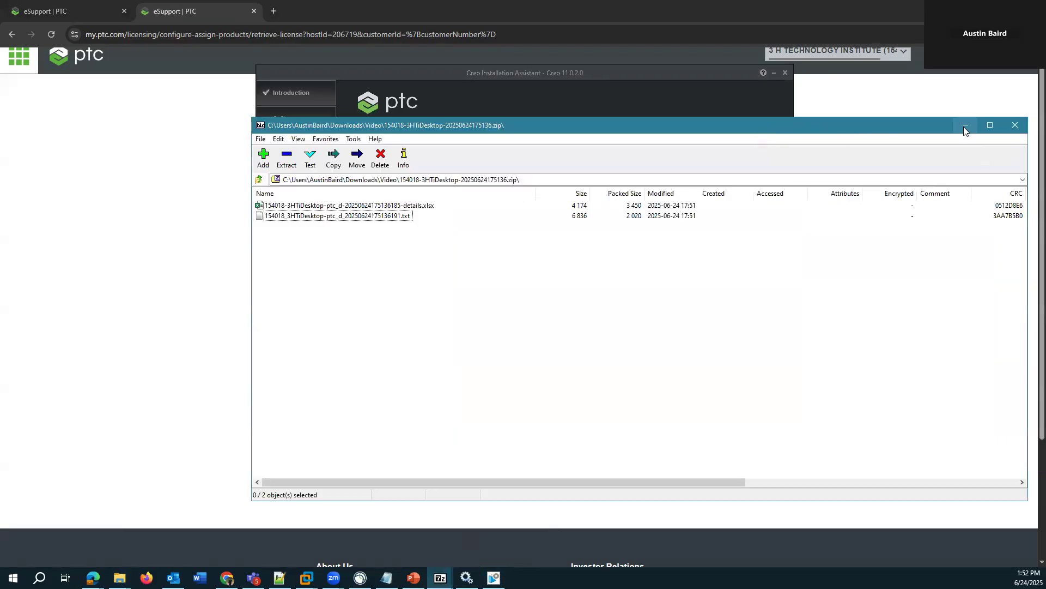
Step: Add a license source by browsing to Users > Downloads > Video and picking the 175136191 .txt
{"action": "left_click", "coordinate": [965, 129]}
{"action": "left_click_drag", "start_coordinate": [588, 73], "coordinate": [577, 76]}
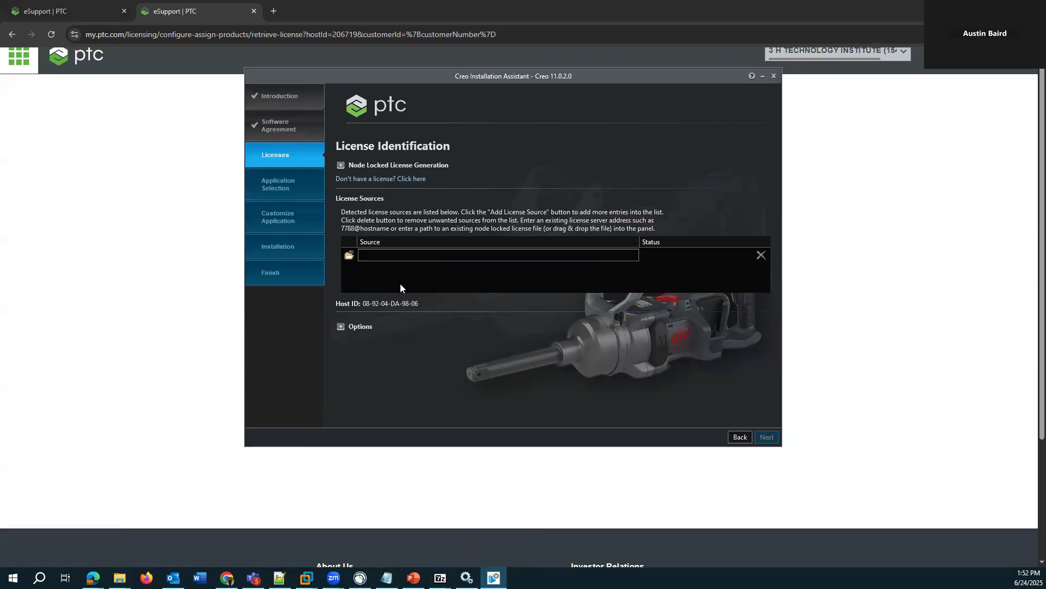
{"action": "left_click_drag", "start_coordinate": [529, 76], "coordinate": [539, 78]}
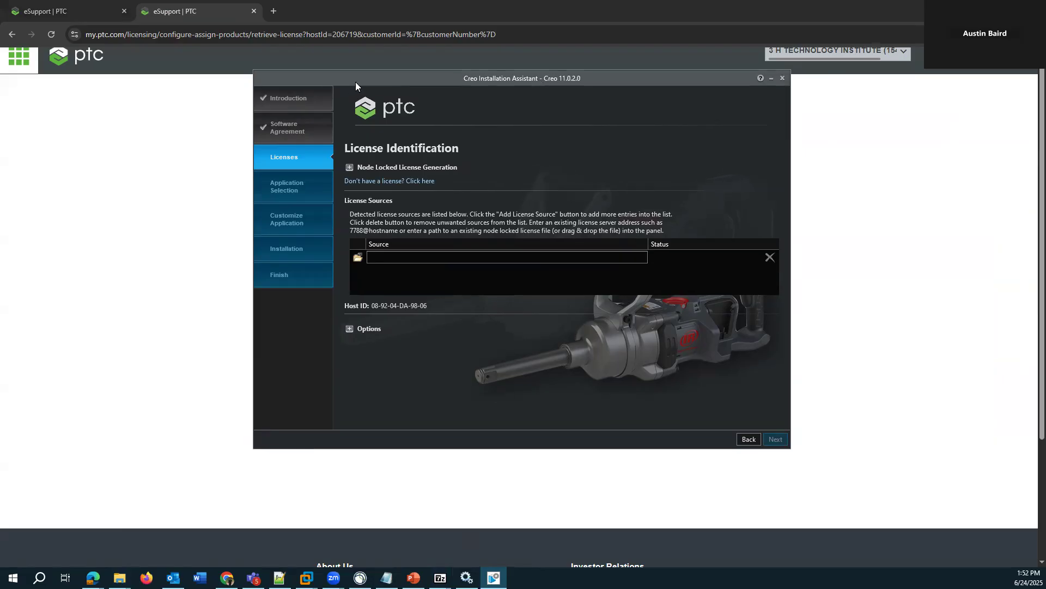
{"action": "left_click", "coordinate": [358, 259]}
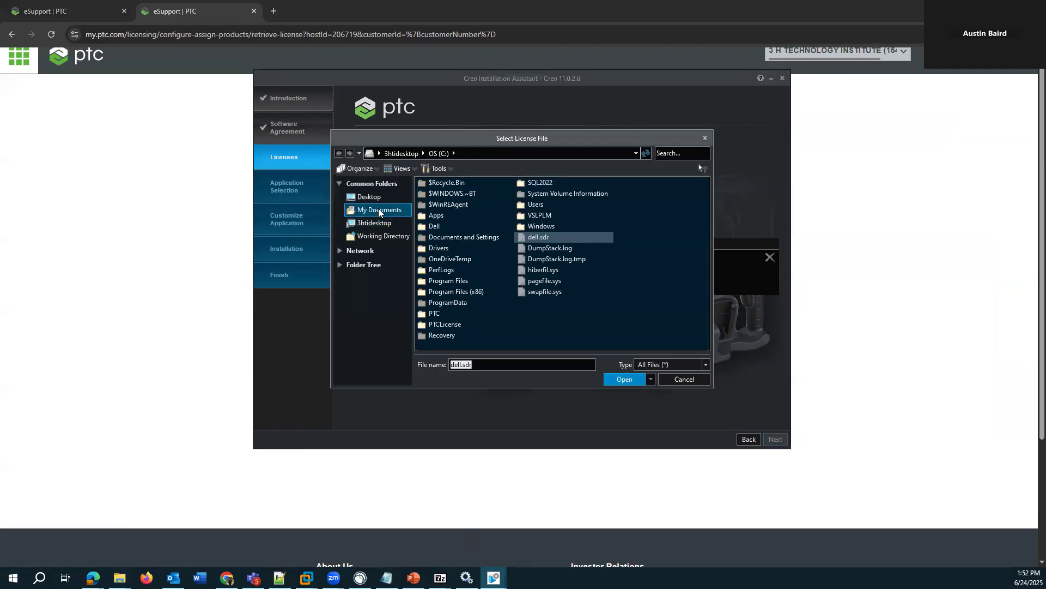
{"action": "double_click", "coordinate": [533, 205]}
{"action": "double_click", "coordinate": [439, 194]}
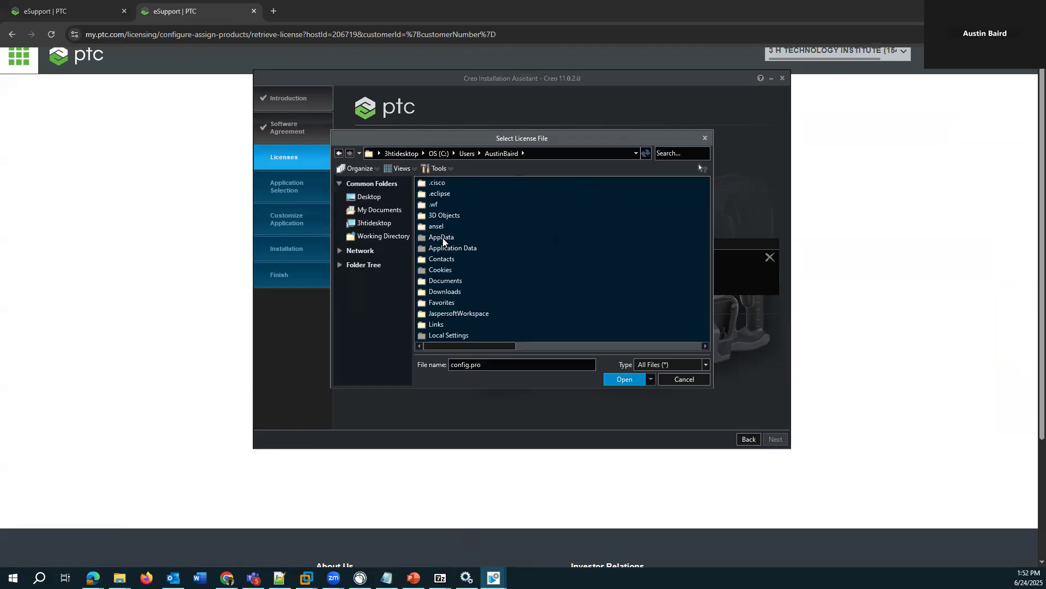
{"action": "double_click", "coordinate": [440, 290]}
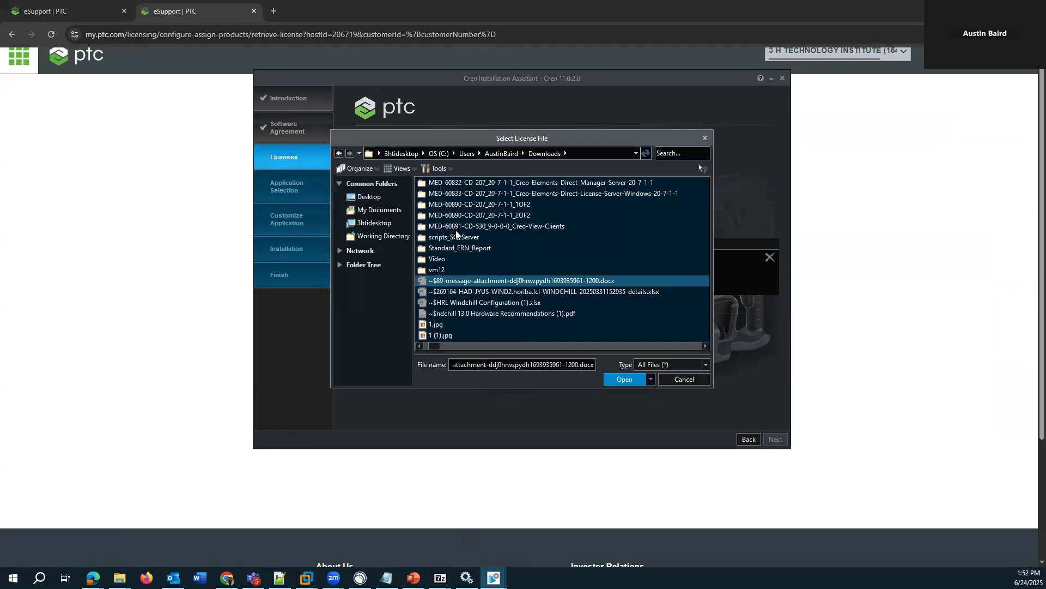
{"action": "double_click", "coordinate": [436, 260]}
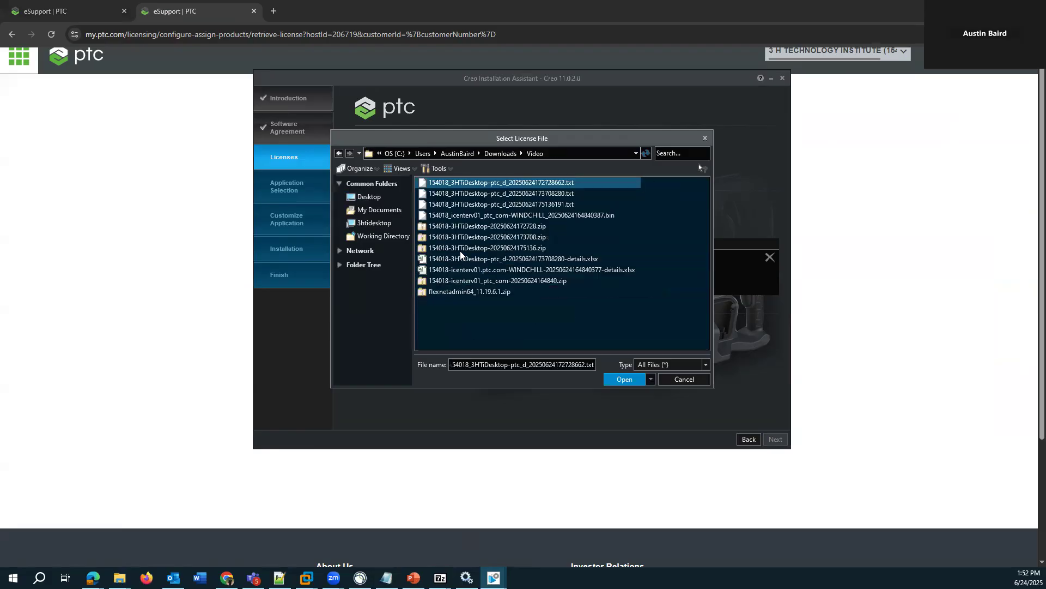
{"action": "left_click", "coordinate": [481, 205]}
Step: Confirm the license file and read its Not Suitable status: a server license, not node-locked
{"action": "left_click", "coordinate": [625, 379]}
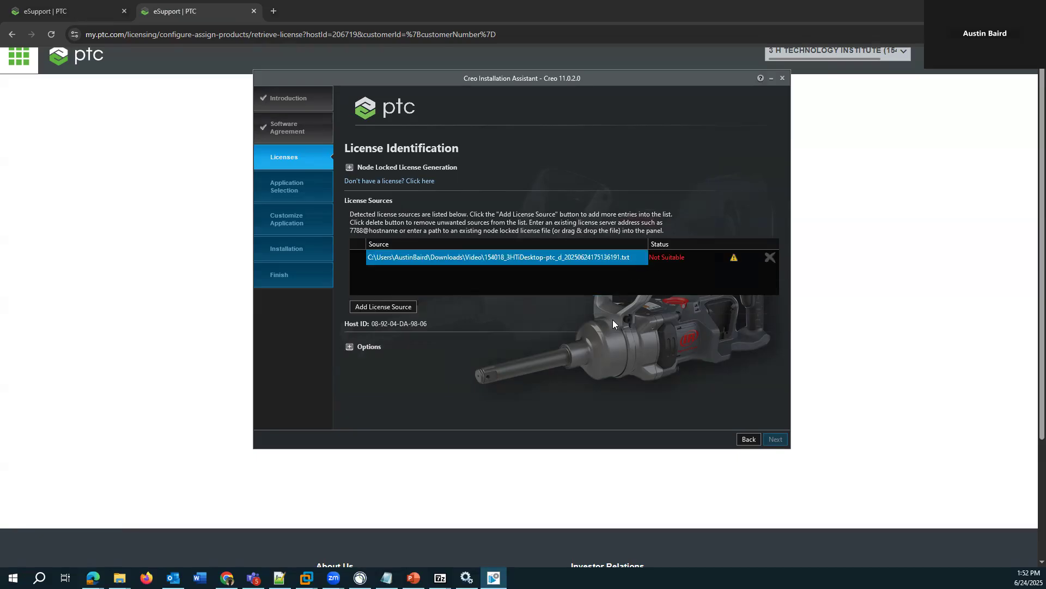
{"action": "left_click", "coordinate": [644, 283]}
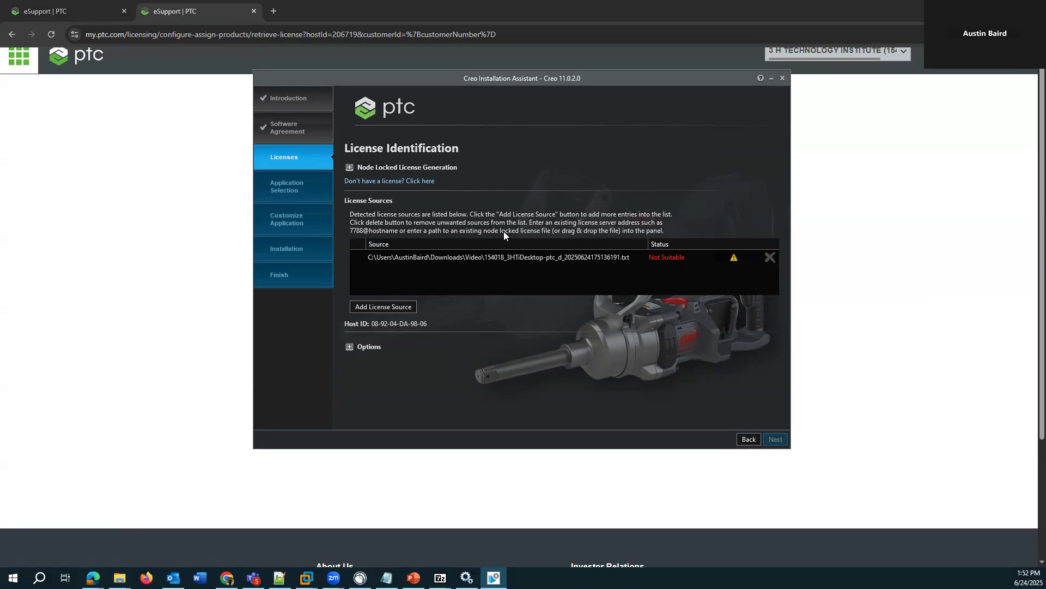
{"action": "mouse_move", "coordinate": [665, 258]}
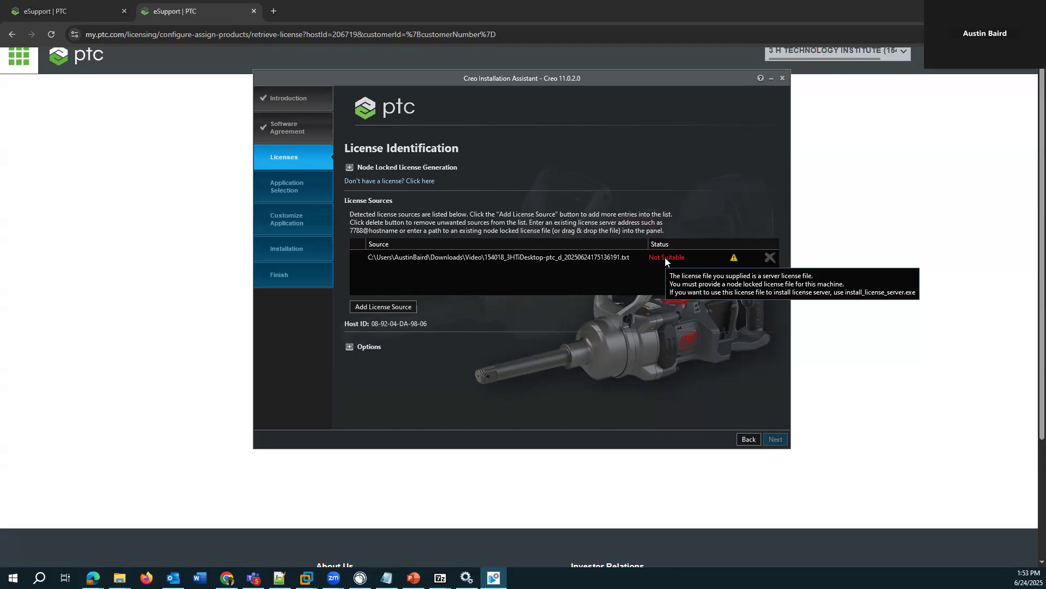
Step: Select install_license_server.exe in the Creo11-0-2-0 folder, then place the folder back over the installer
{"action": "left_click", "coordinate": [119, 578]}
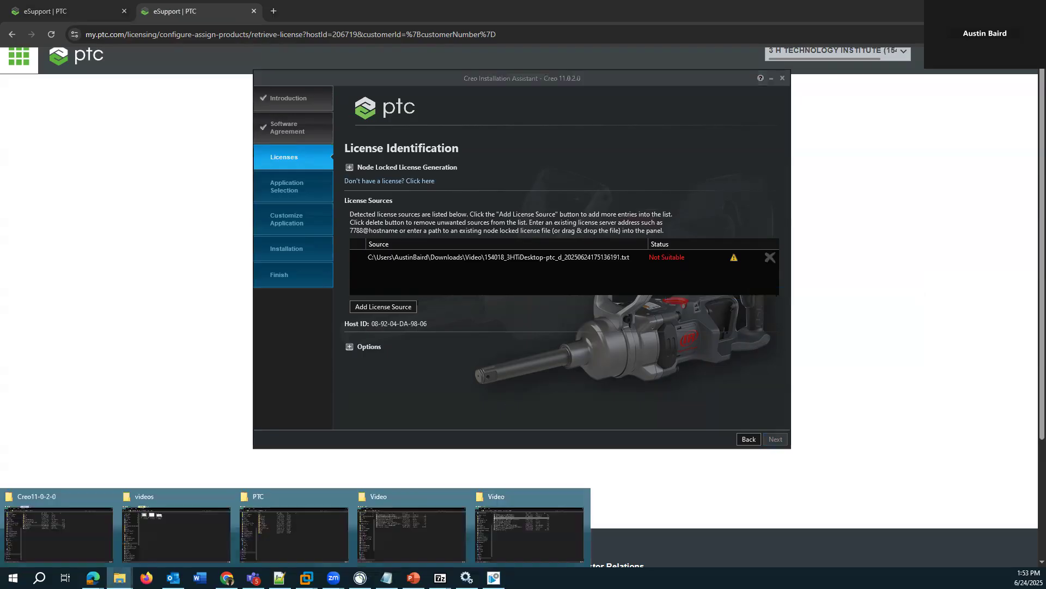
{"action": "left_click", "coordinate": [81, 532]}
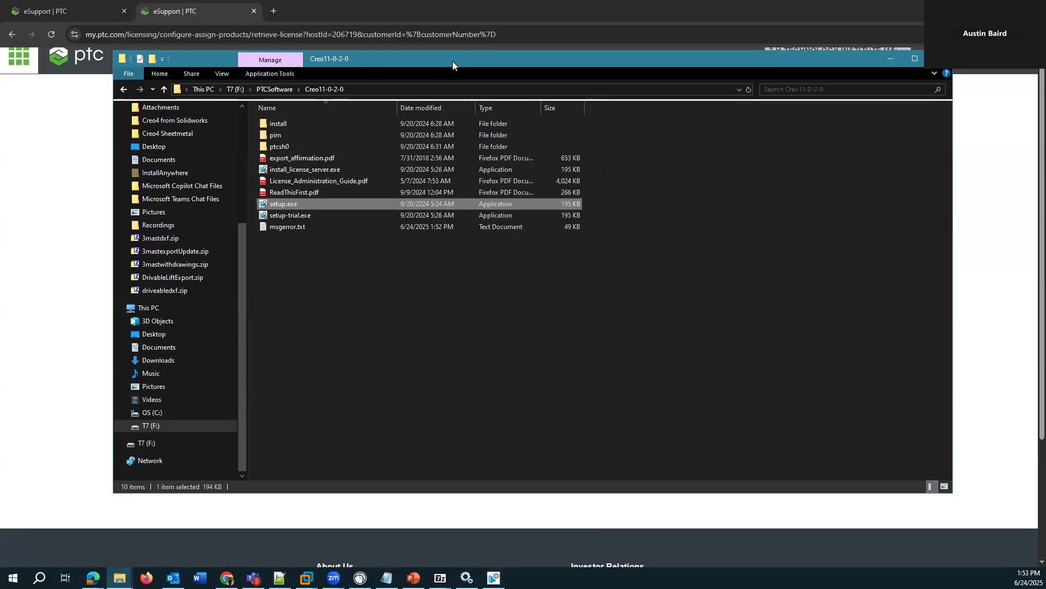
{"action": "left_click_drag", "start_coordinate": [453, 61], "coordinate": [582, 297]}
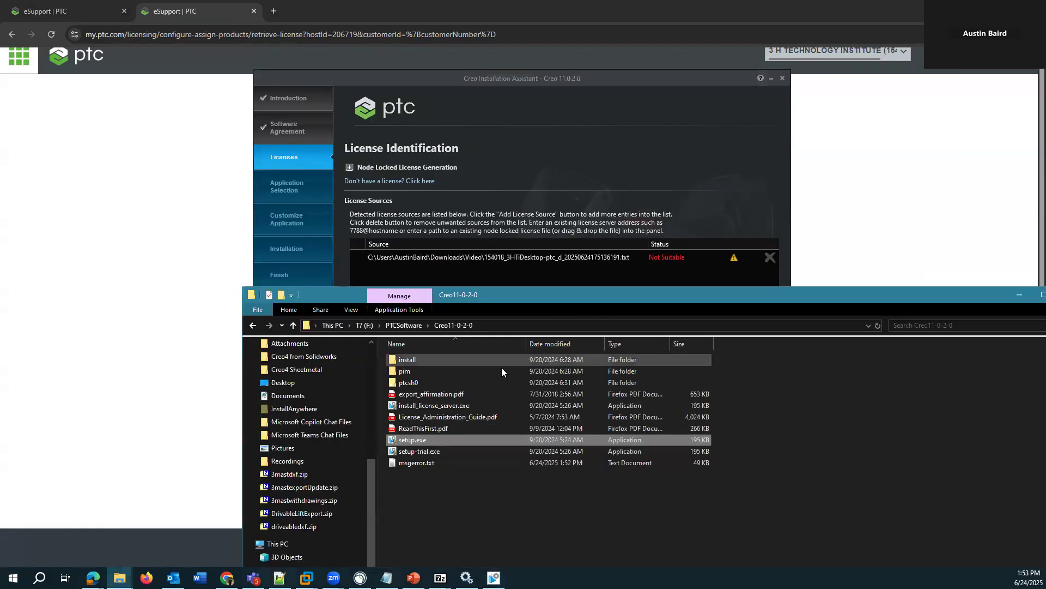
{"action": "left_click", "coordinate": [436, 405]}
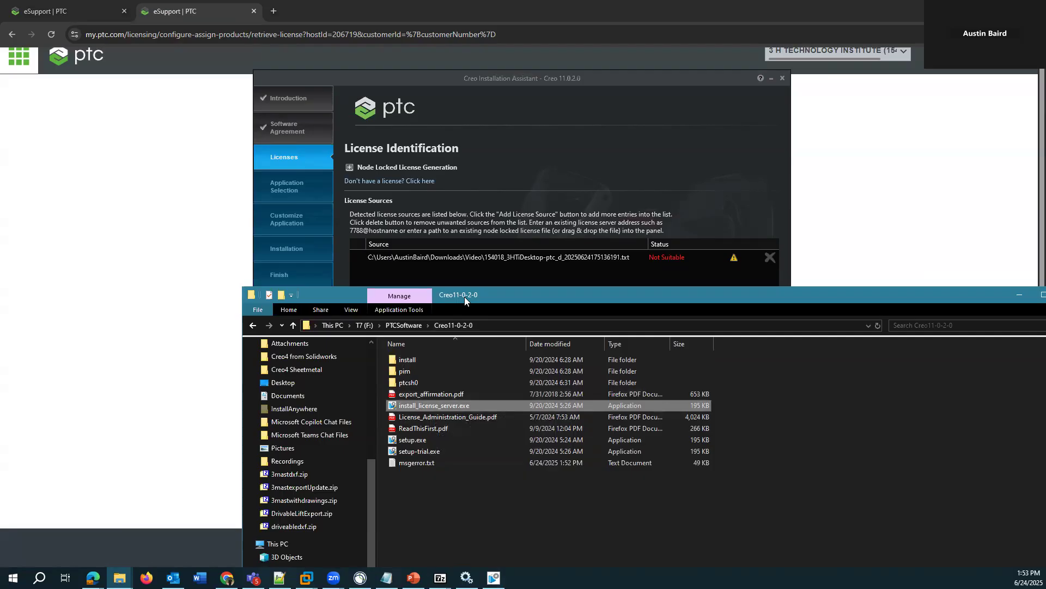
{"action": "left_click_drag", "start_coordinate": [463, 295], "coordinate": [303, 137]}
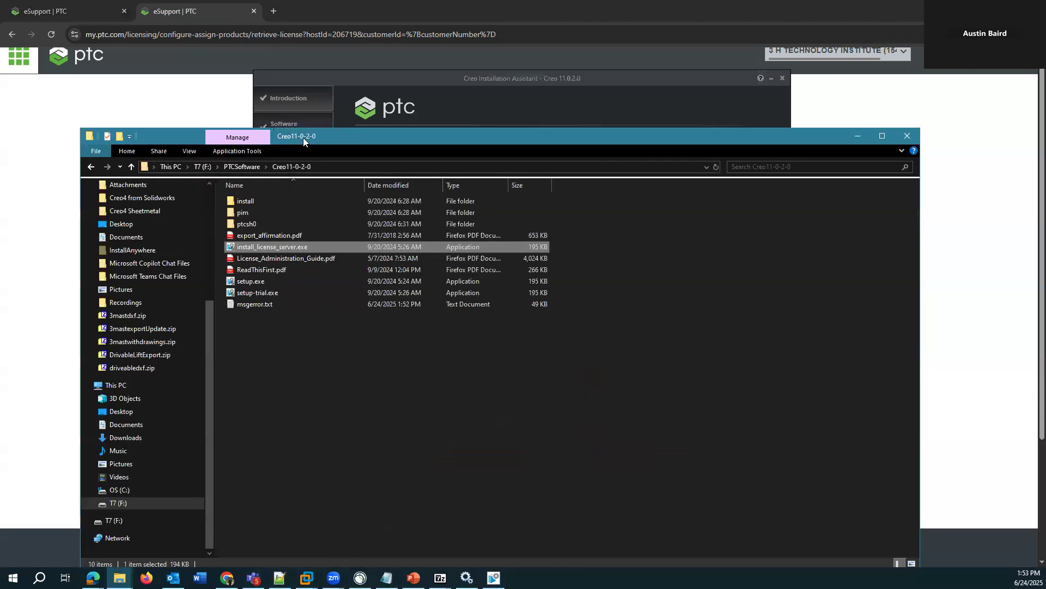
Step: Close the success tab and open PTC License Server FLEXnet Publisher under Additional Downloadable Software Updates
{"action": "left_click", "coordinate": [314, 3]}
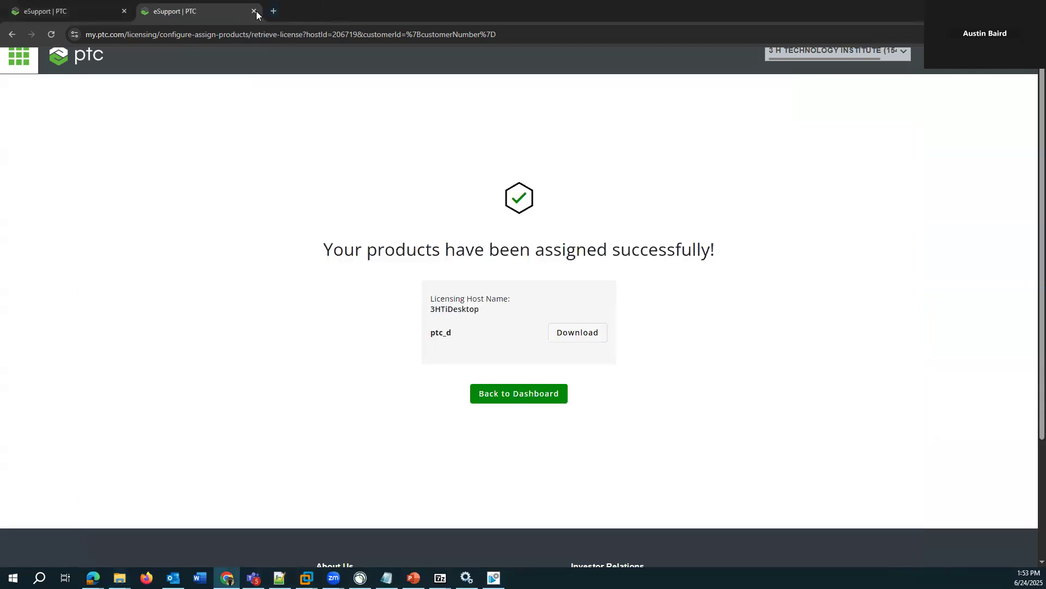
{"action": "left_click", "coordinate": [254, 11]}
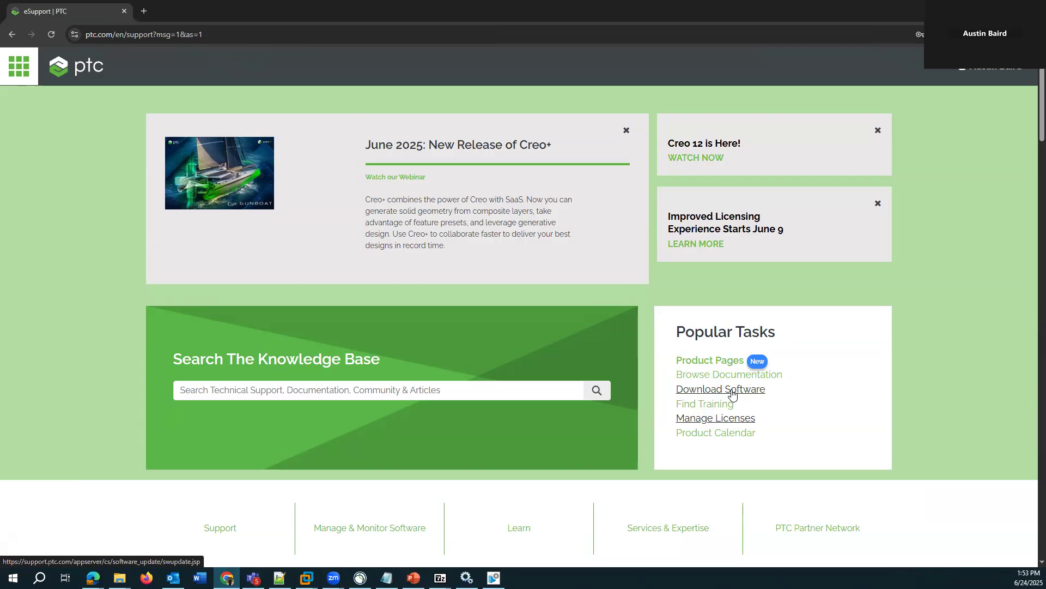
{"action": "left_click", "coordinate": [732, 393]}
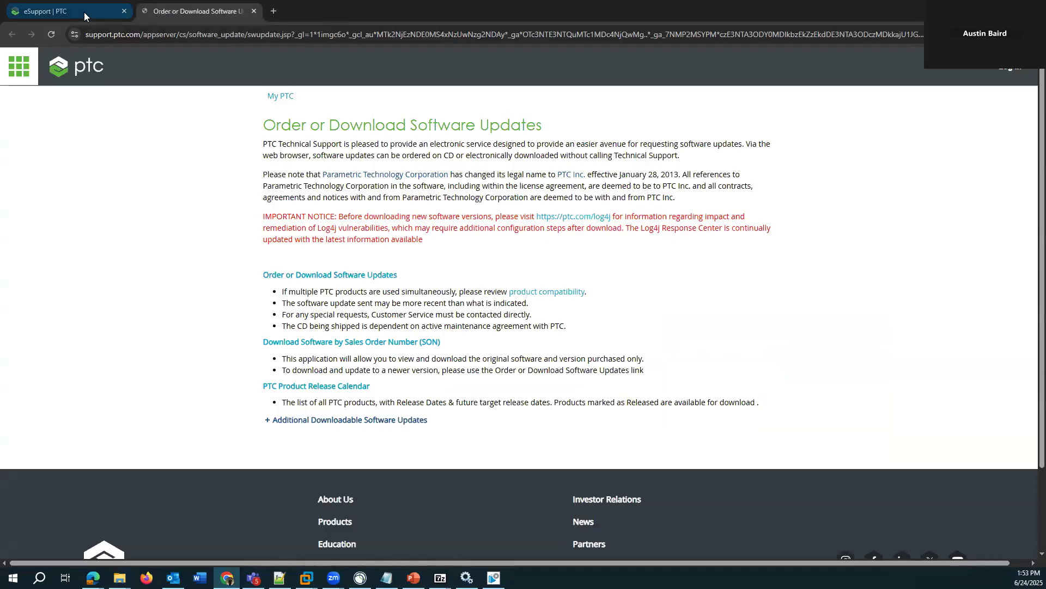
{"action": "left_click", "coordinate": [84, 12]}
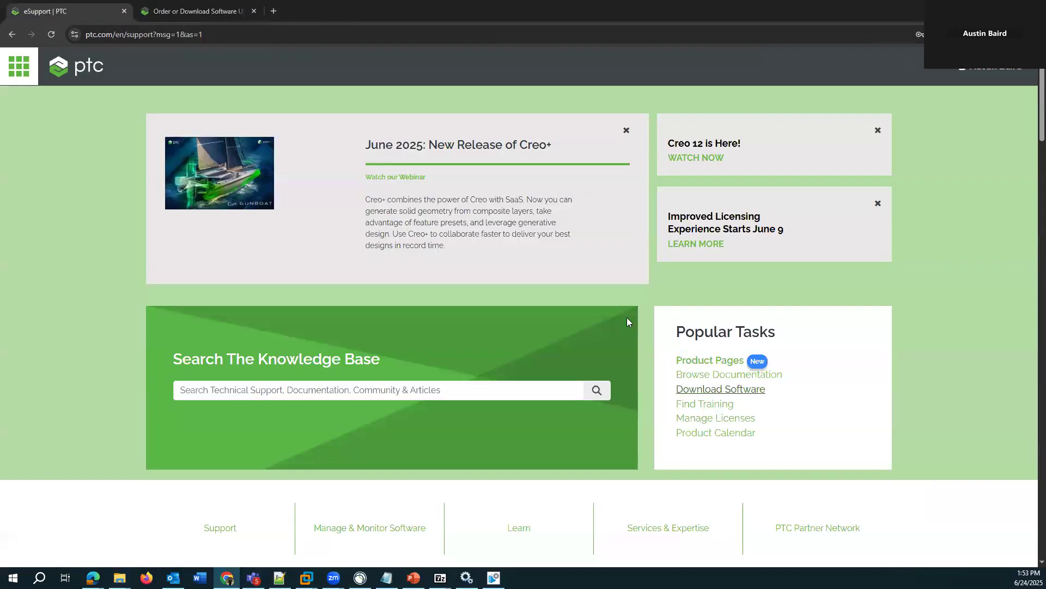
{"action": "left_click", "coordinate": [703, 395]}
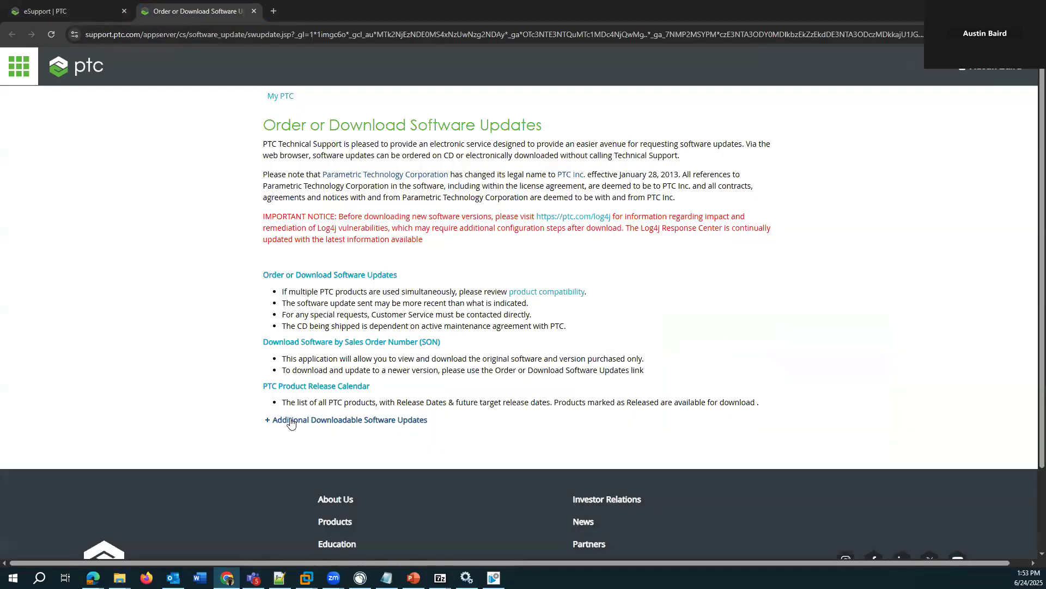
{"action": "left_click", "coordinate": [280, 421]}
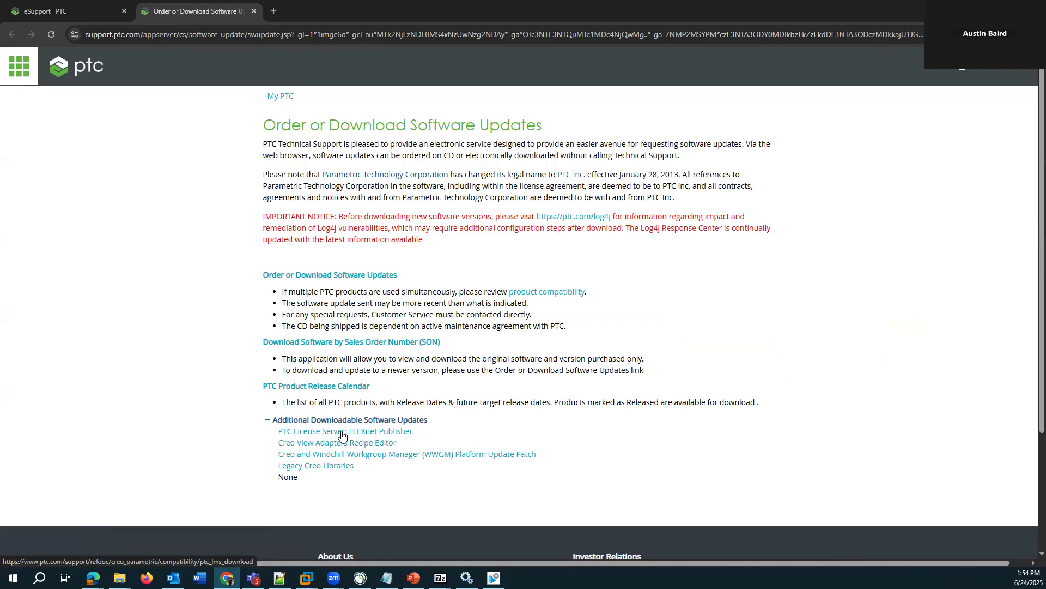
{"action": "left_click", "coordinate": [401, 436]}
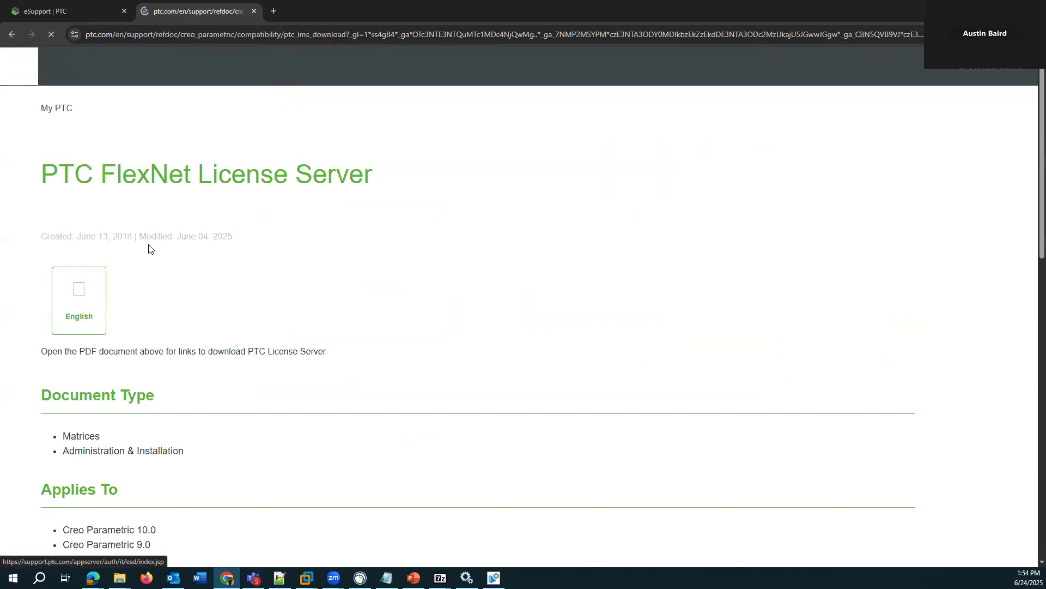
Step: Open the English license server PDF and download the Lmadmin 11.19.6.1 Installer 64 Bit
{"action": "left_click", "coordinate": [82, 308]}
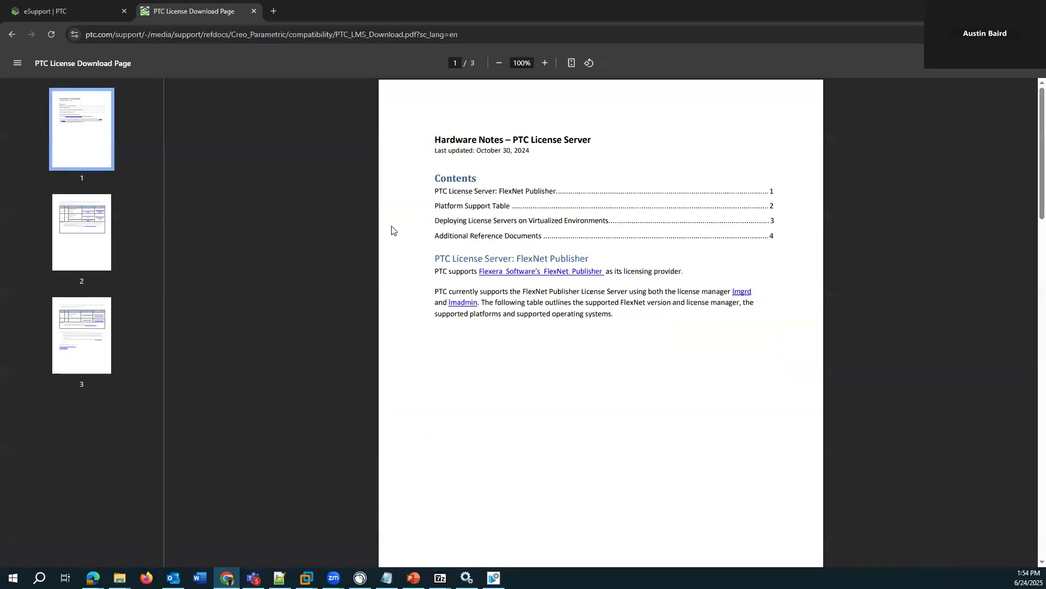
{"action": "scroll", "coordinate": [384, 232], "scroll_direction": "down", "scroll_amount": 9}
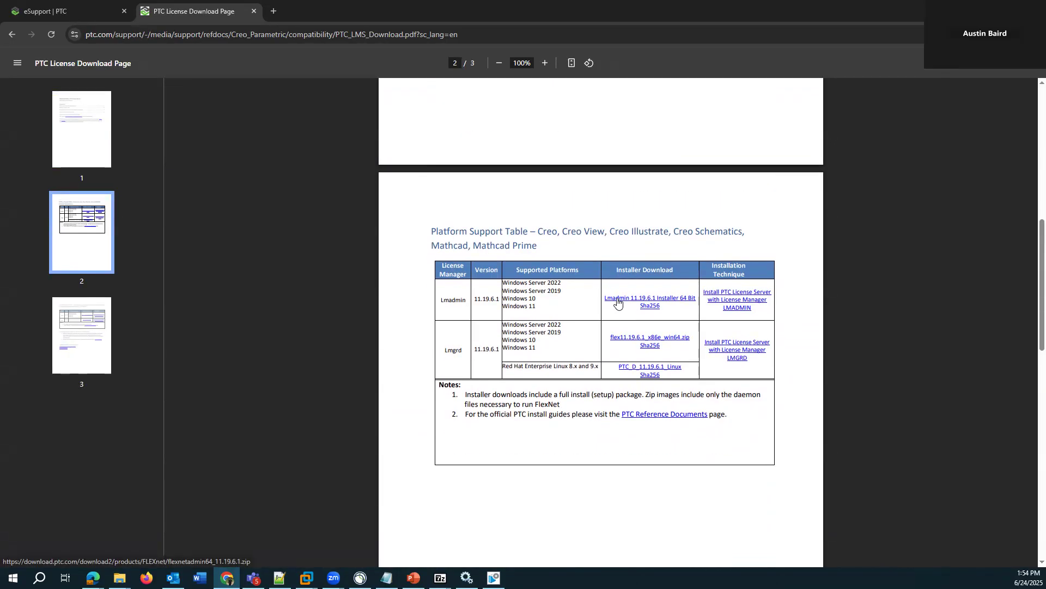
{"action": "left_click", "coordinate": [618, 301]}
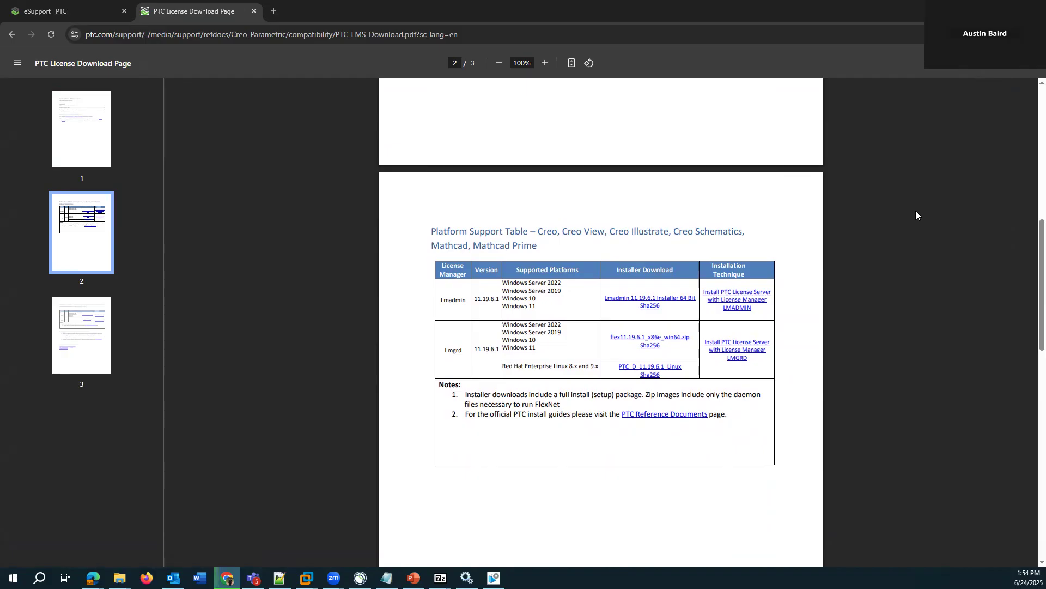
Step: Open the earlier flexnetadmin64_11.19.6.1.zip download in 7-Zip from its Downloads folder
{"action": "left_click", "coordinate": [993, 34]}
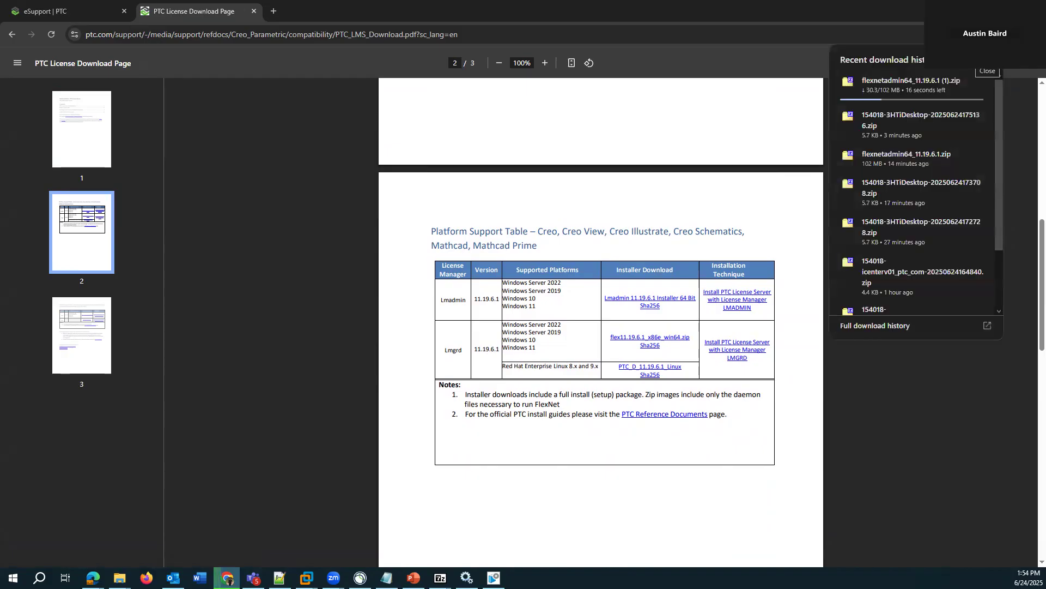
{"action": "right_click", "coordinate": [910, 159]}
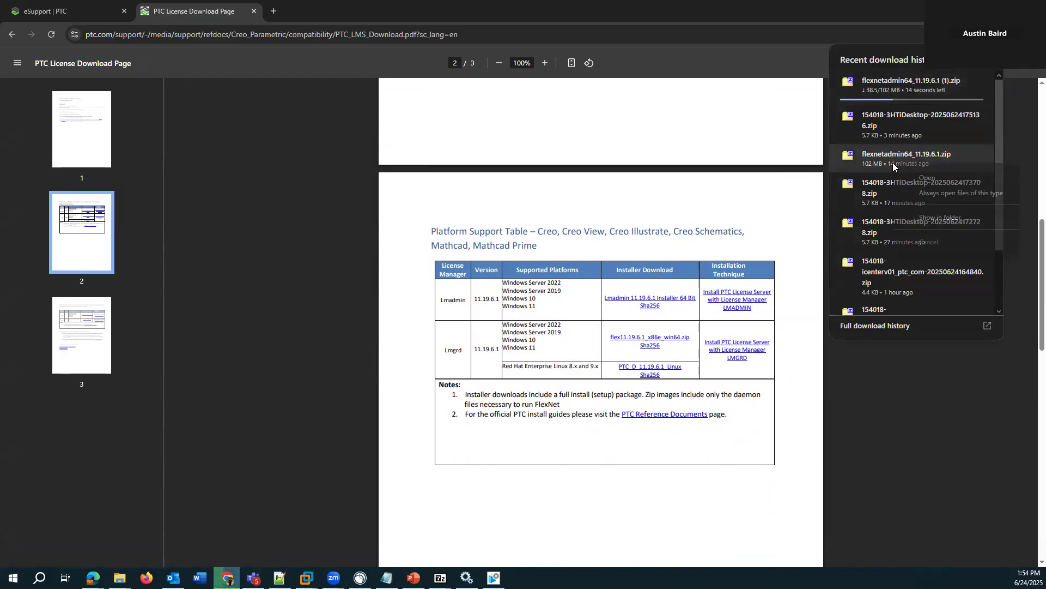
{"action": "left_click", "coordinate": [938, 218]}
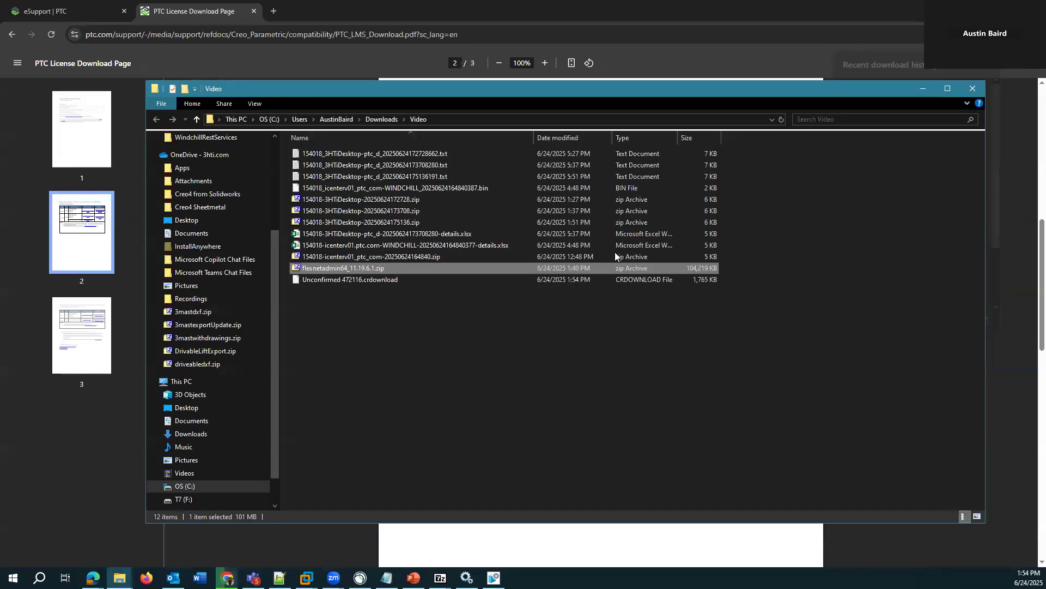
{"action": "double_click", "coordinate": [357, 270]}
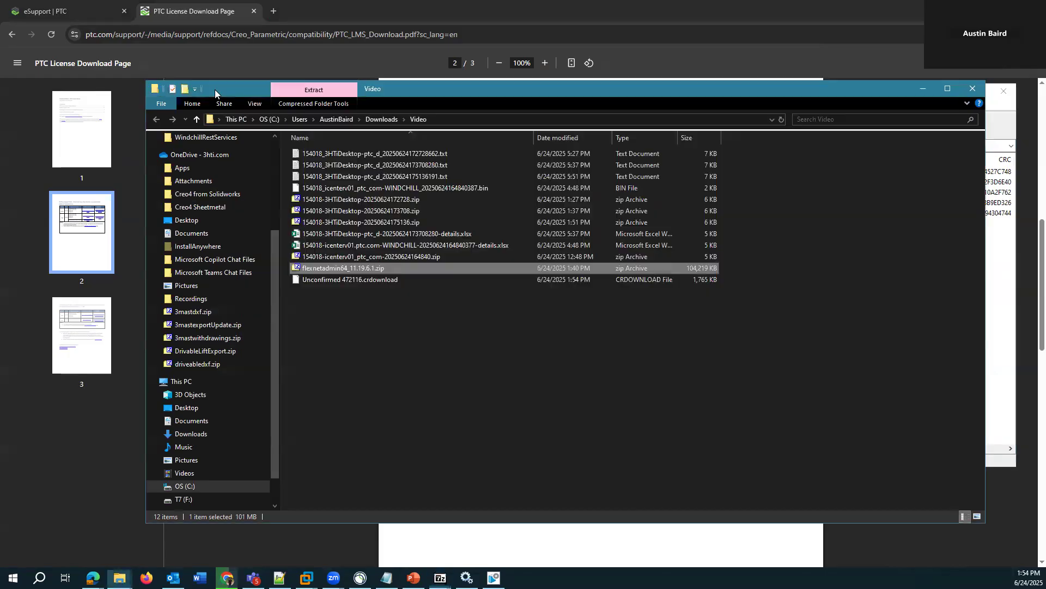
Step: Minimize the downloads folder and the 7-Zip archive window to return to the PDF
{"action": "left_click_drag", "start_coordinate": [220, 89], "coordinate": [178, 175]}
{"action": "left_click", "coordinate": [881, 176]}
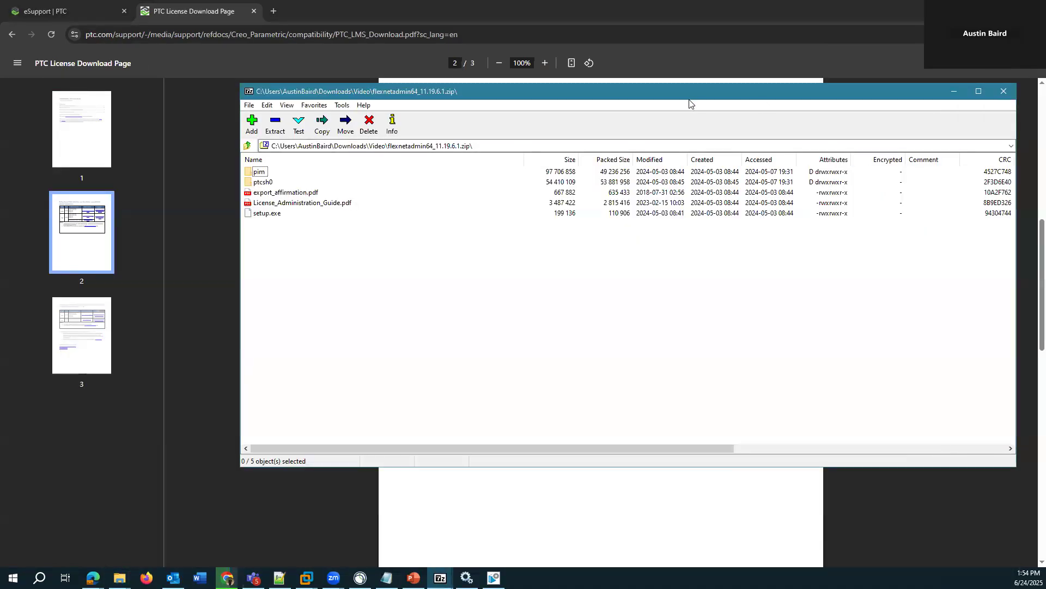
{"action": "left_click_drag", "start_coordinate": [694, 98], "coordinate": [631, 102]}
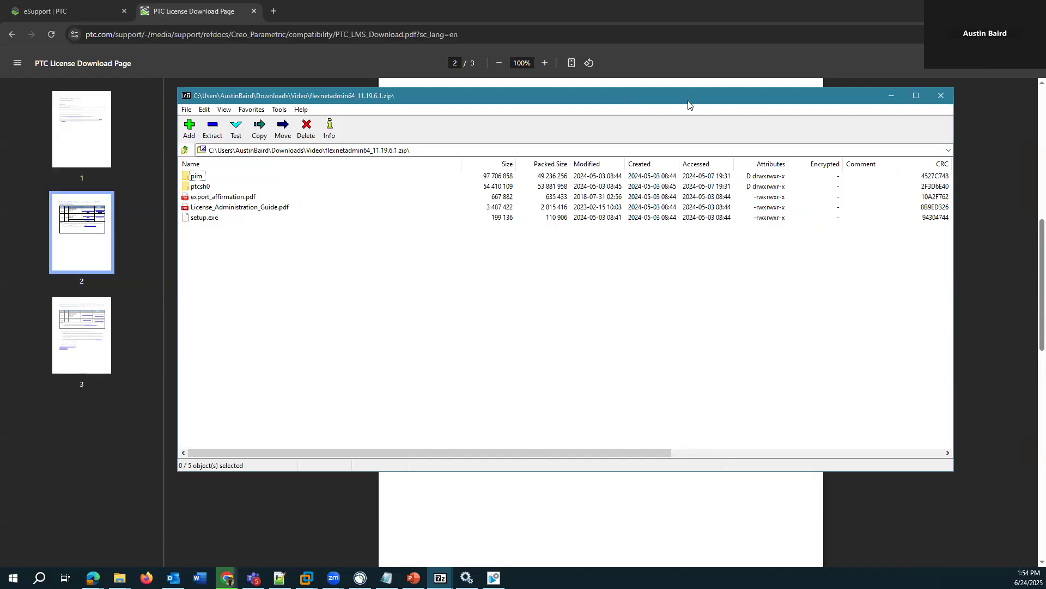
{"action": "left_click", "coordinate": [892, 96]}
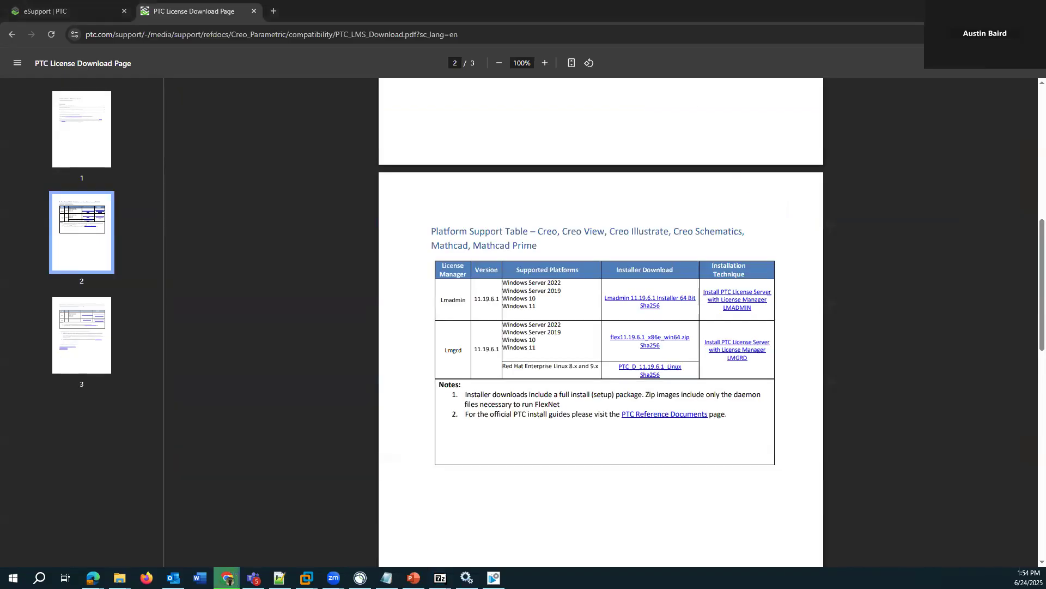
Step: Exit the running Creo Installation Assistant, confirming with Yes
{"action": "key", "text": "alt+Tab"}
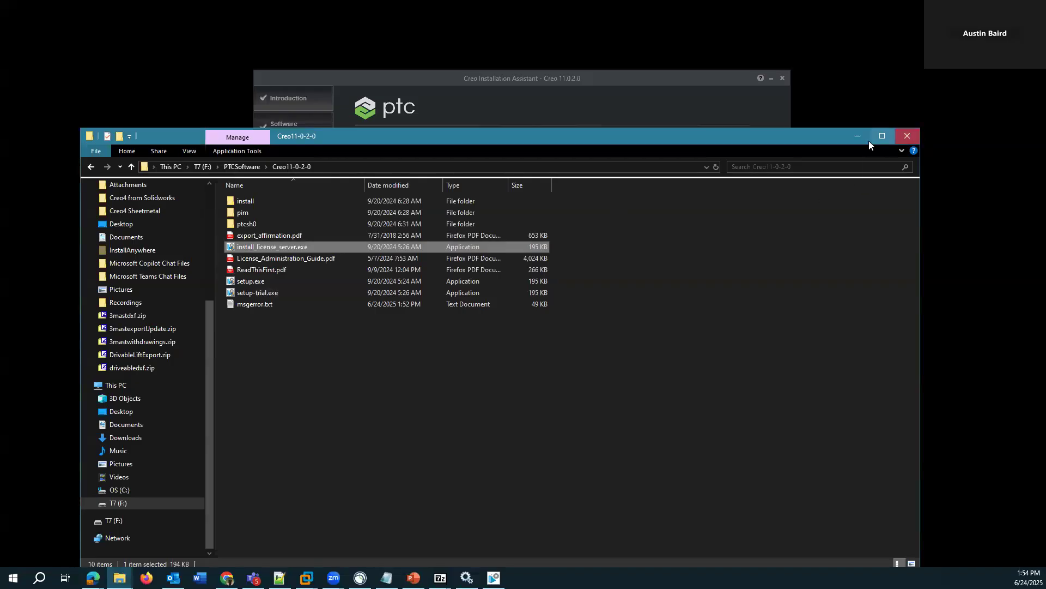
{"action": "left_click", "coordinate": [906, 136]}
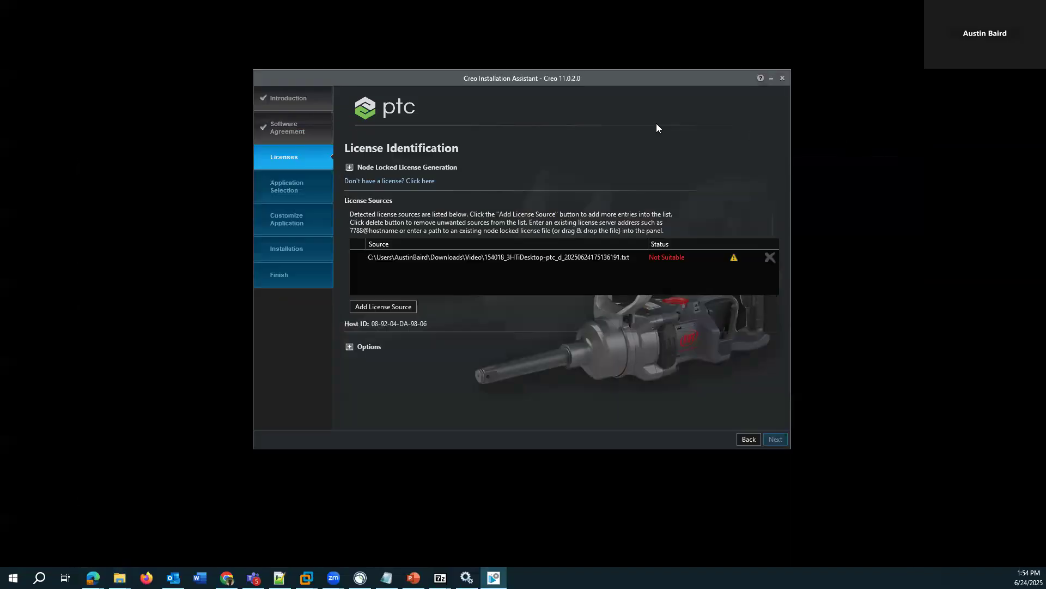
{"action": "left_click", "coordinate": [782, 79]}
{"action": "left_click", "coordinate": [547, 285]}
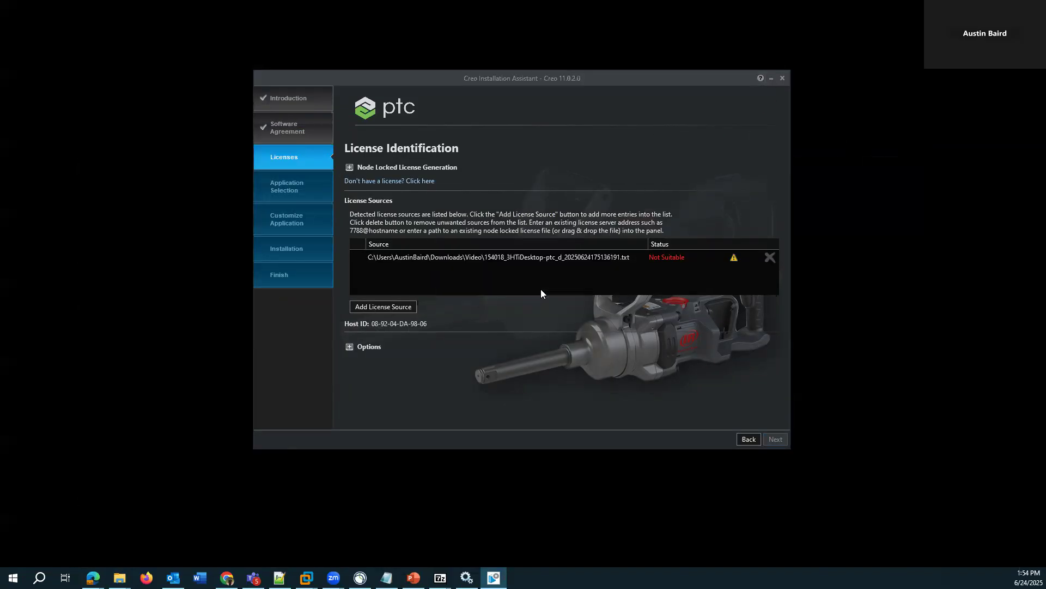
Step: Relaunch install_license_server.exe from Creo11-0-2-0 and accept the license agreement and export terms
{"action": "mouse_move", "coordinate": [119, 578]}
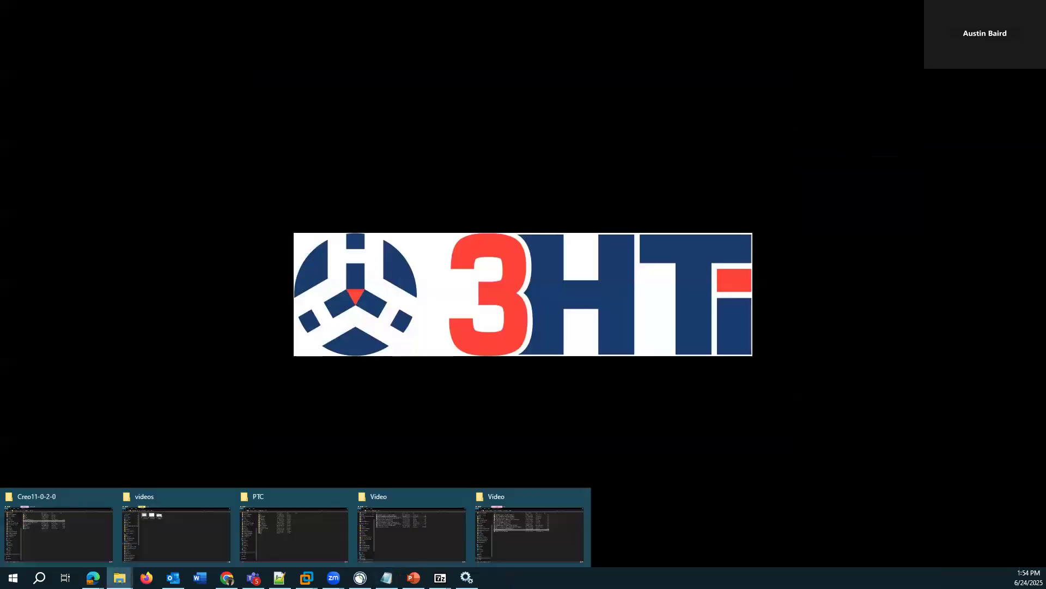
{"action": "left_click", "coordinate": [51, 539]}
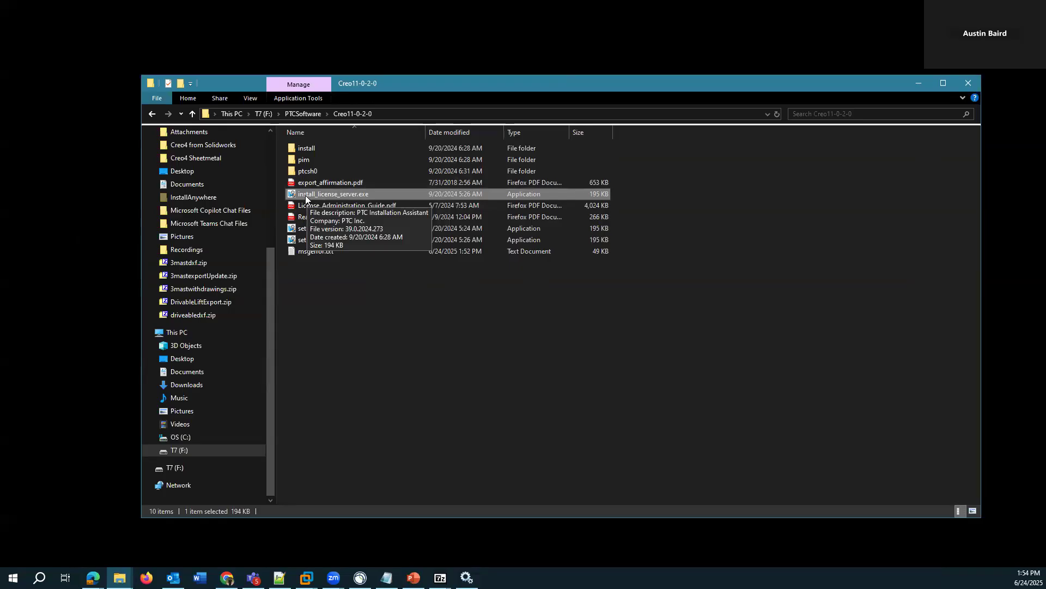
{"action": "double_click", "coordinate": [305, 195]}
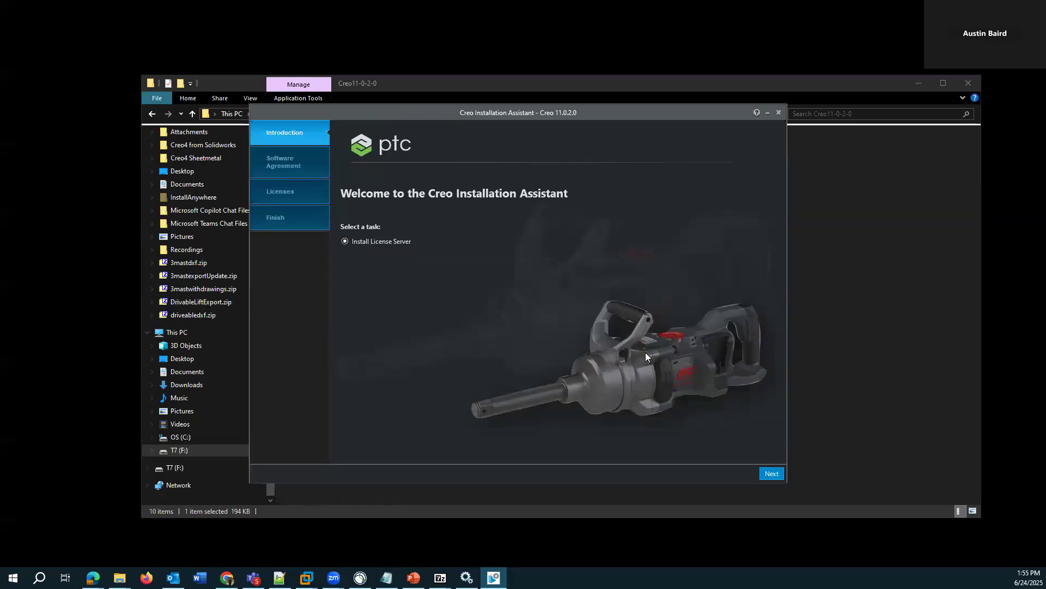
{"action": "left_click", "coordinate": [772, 473]}
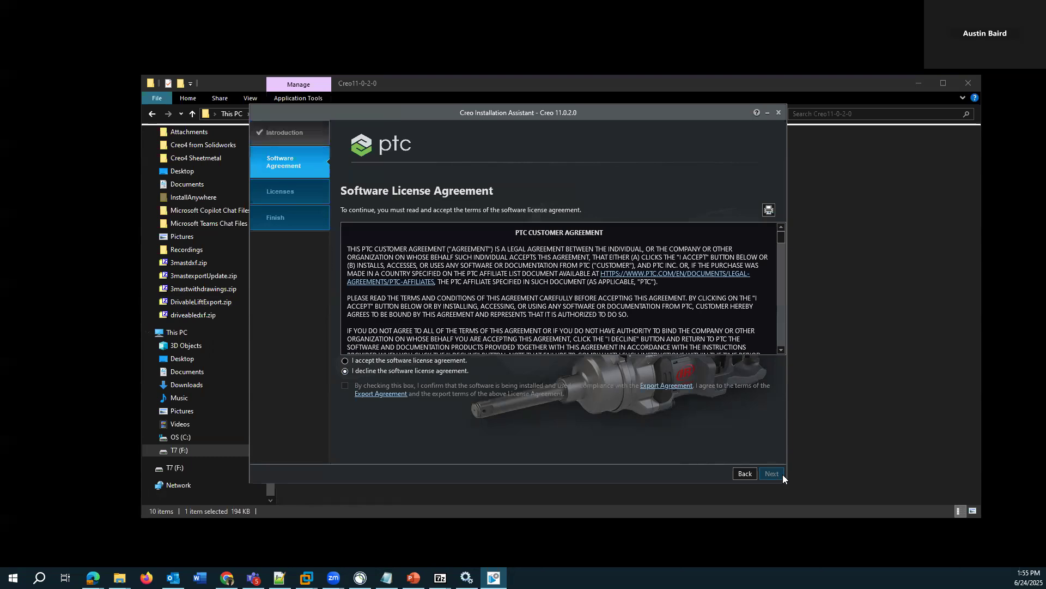
{"action": "left_click", "coordinate": [374, 362]}
{"action": "left_click", "coordinate": [348, 387]}
Step: Load the newest license .txt from Users\<user>\Downloads\Video as the server license file
{"action": "left_click", "coordinate": [771, 473]}
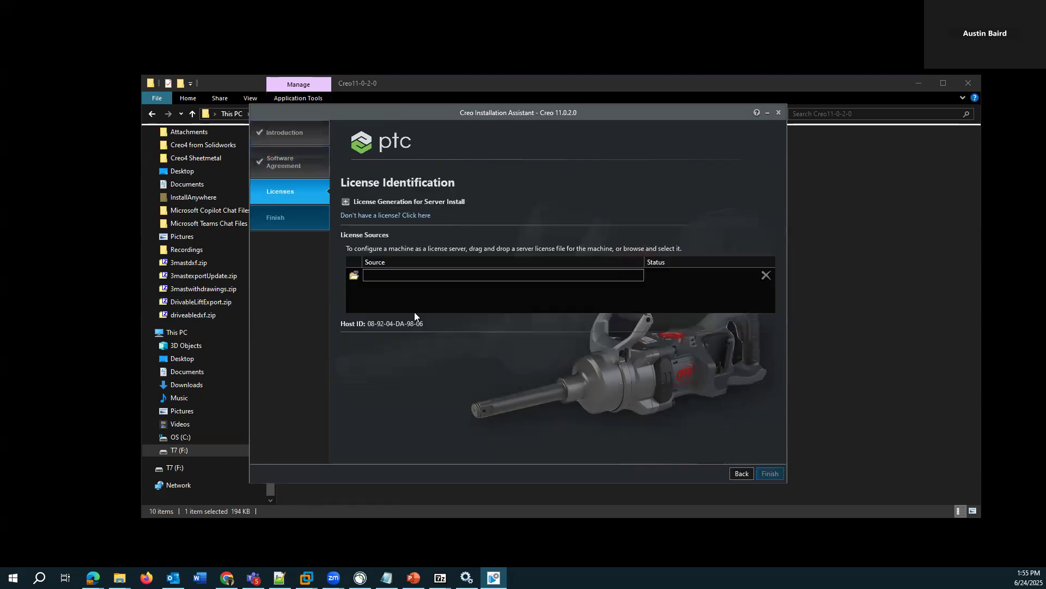
{"action": "left_click", "coordinate": [355, 275]}
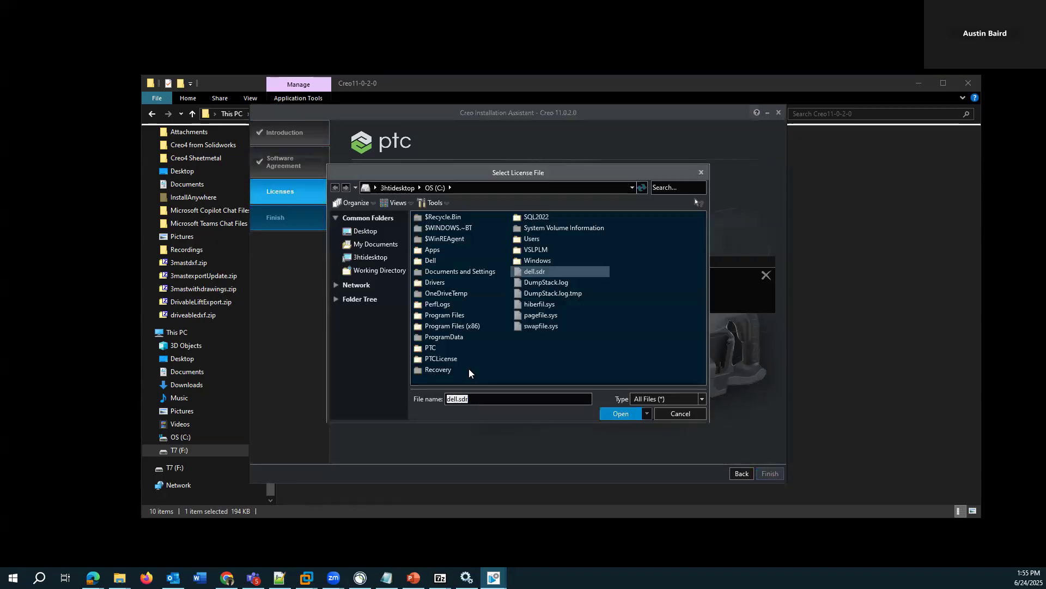
{"action": "double_click", "coordinate": [528, 240]}
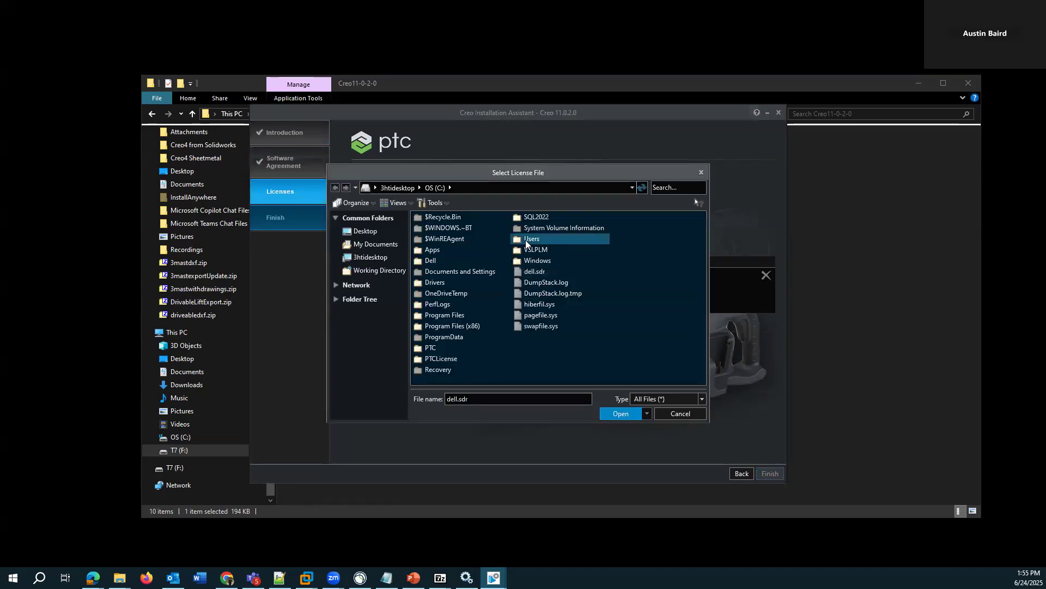
{"action": "double_click", "coordinate": [446, 229]}
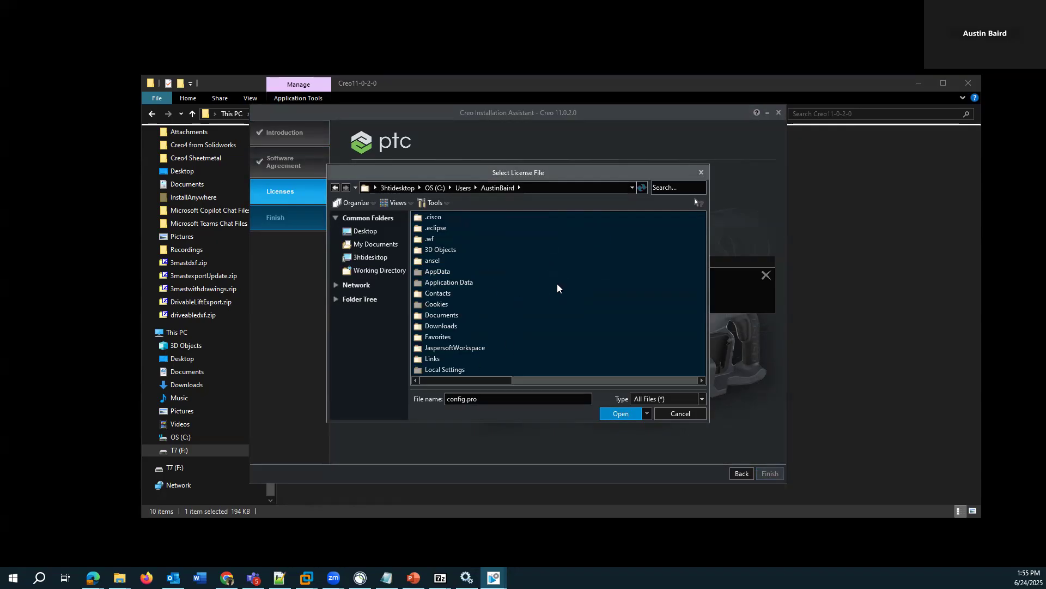
{"action": "double_click", "coordinate": [441, 330]}
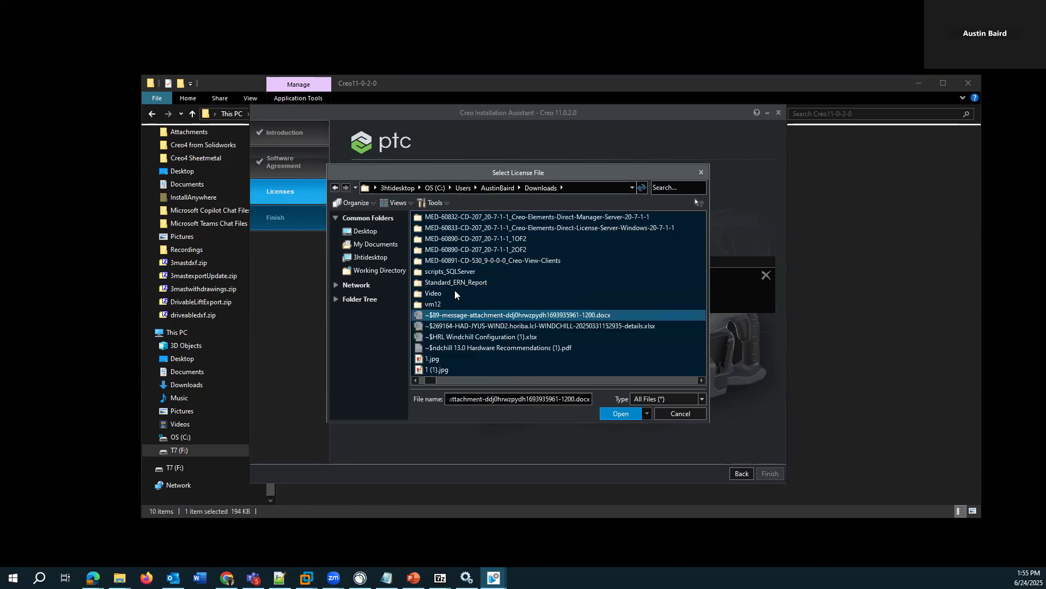
{"action": "double_click", "coordinate": [436, 297]}
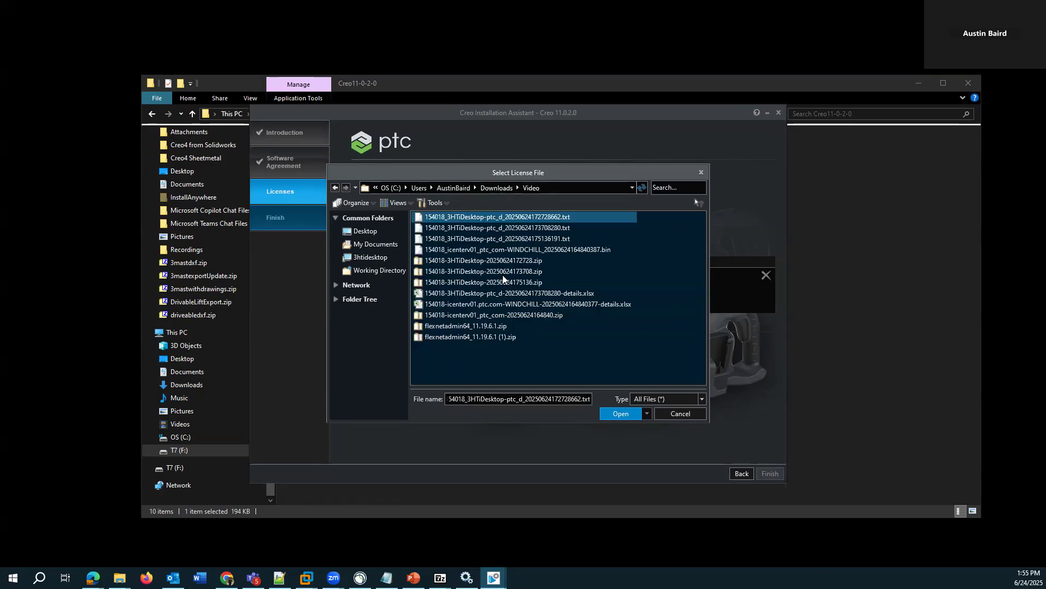
{"action": "left_click", "coordinate": [559, 240]}
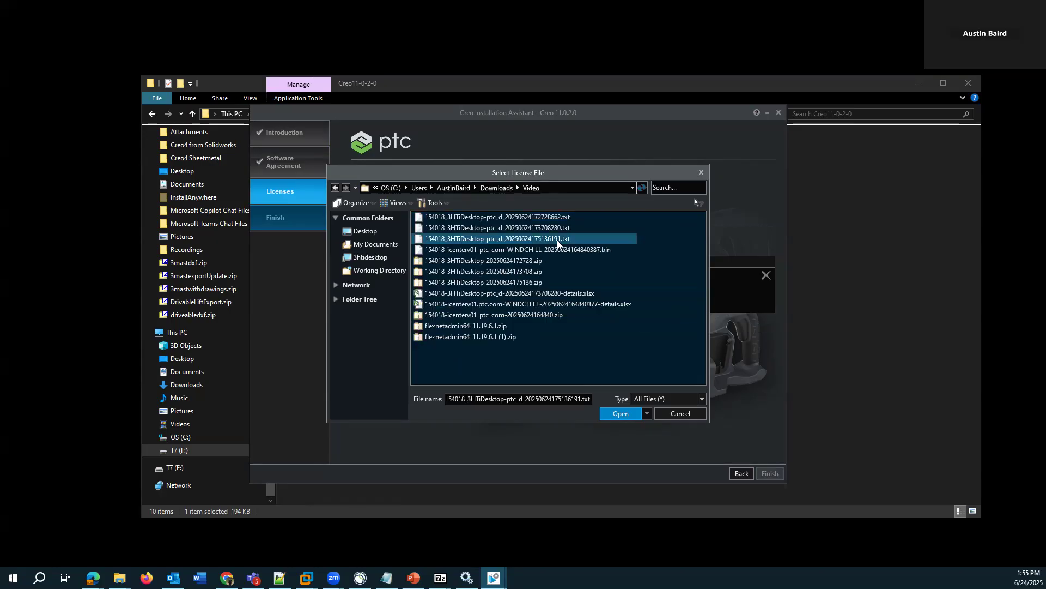
{"action": "left_click", "coordinate": [621, 414]}
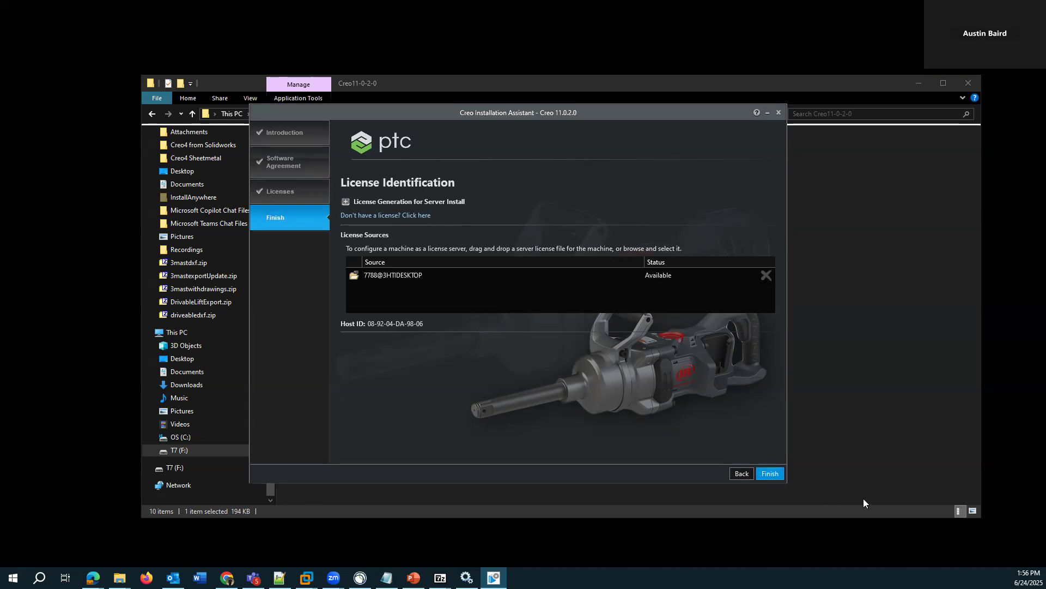
{"action": "left_click", "coordinate": [597, 390]}
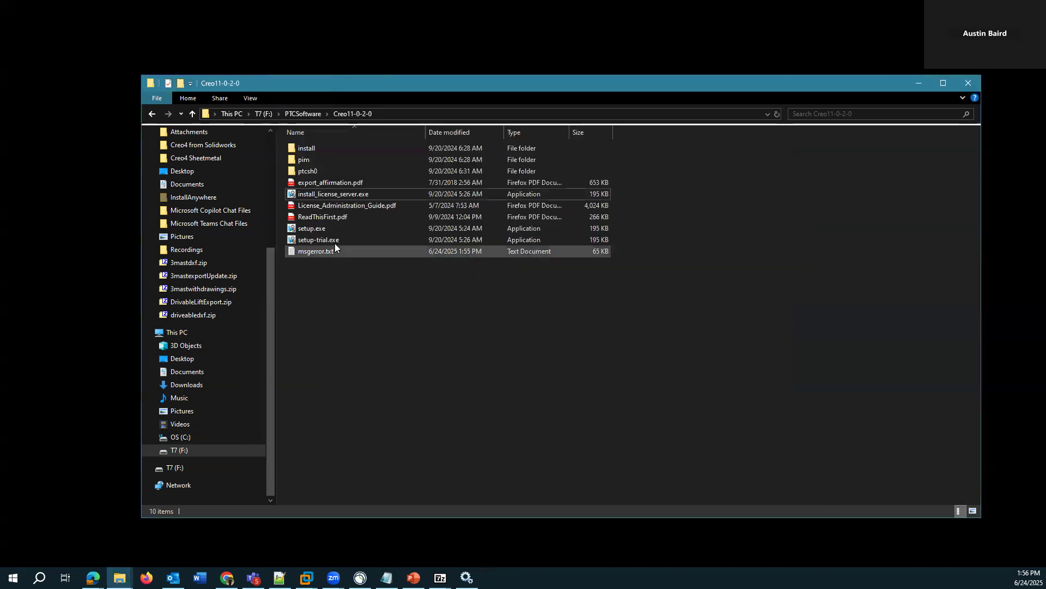
{"action": "double_click", "coordinate": [308, 228]}
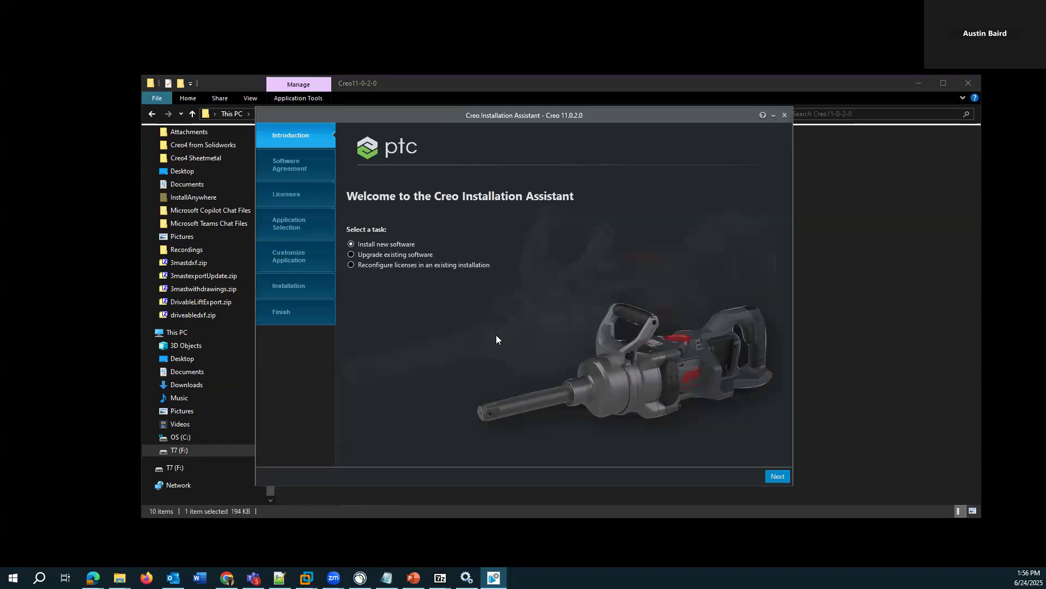
{"action": "left_click", "coordinate": [780, 478]}
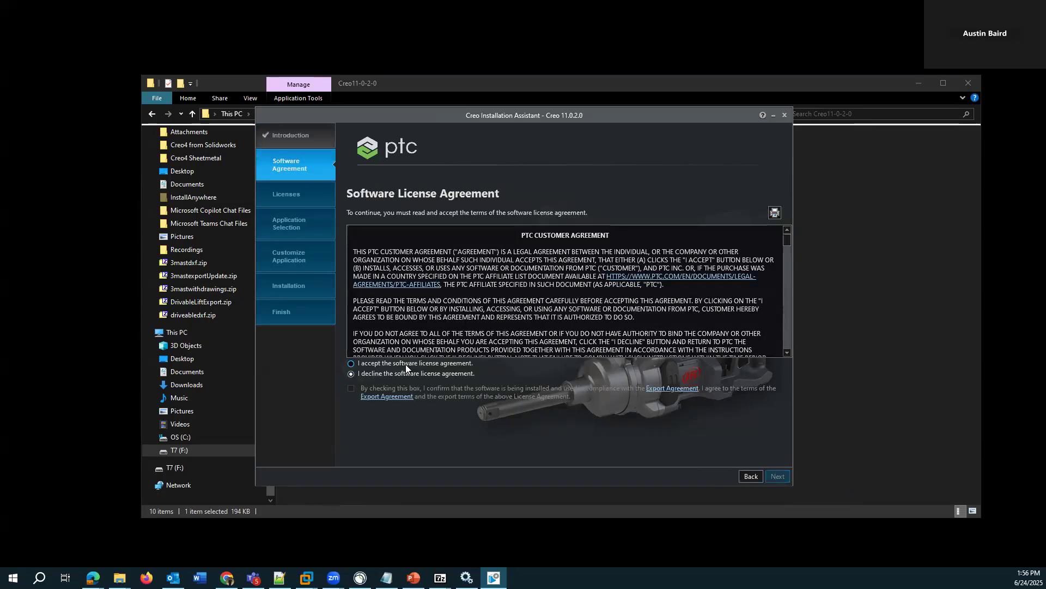
{"action": "left_click", "coordinate": [351, 388]}
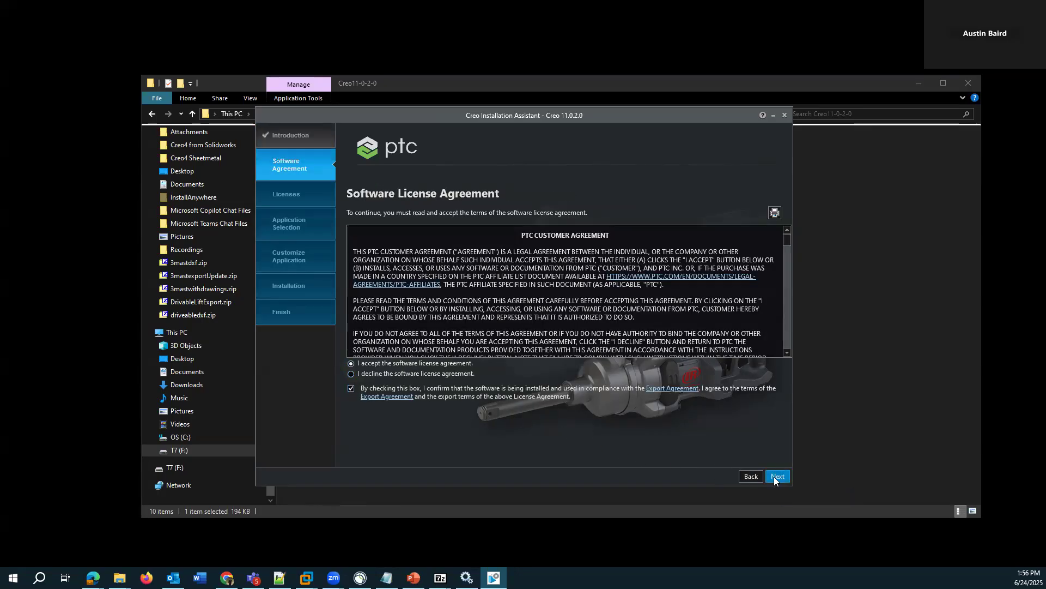
{"action": "left_click", "coordinate": [776, 476]}
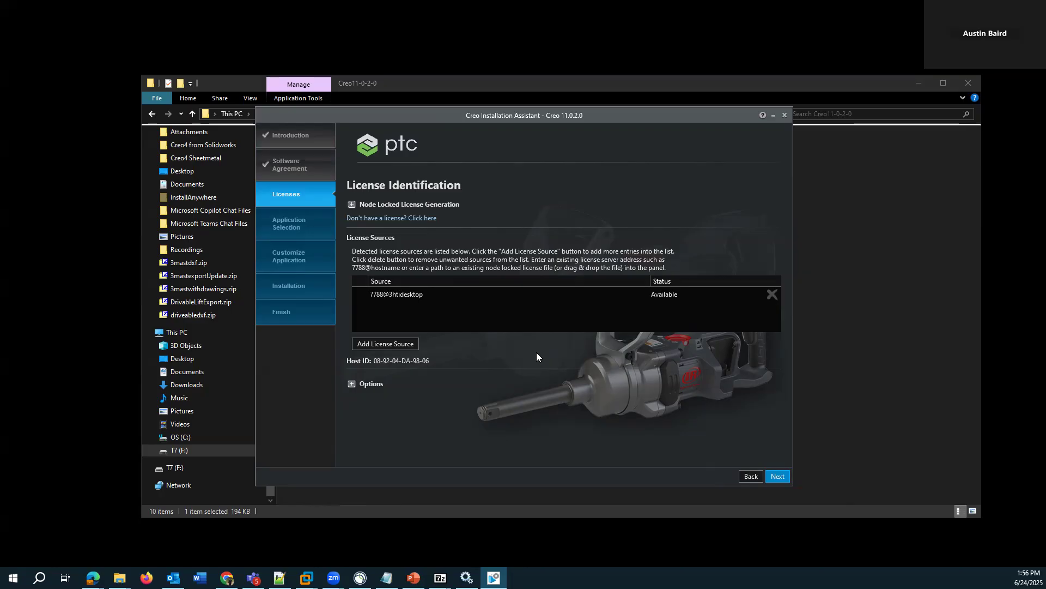
{"action": "left_click", "coordinate": [785, 115]}
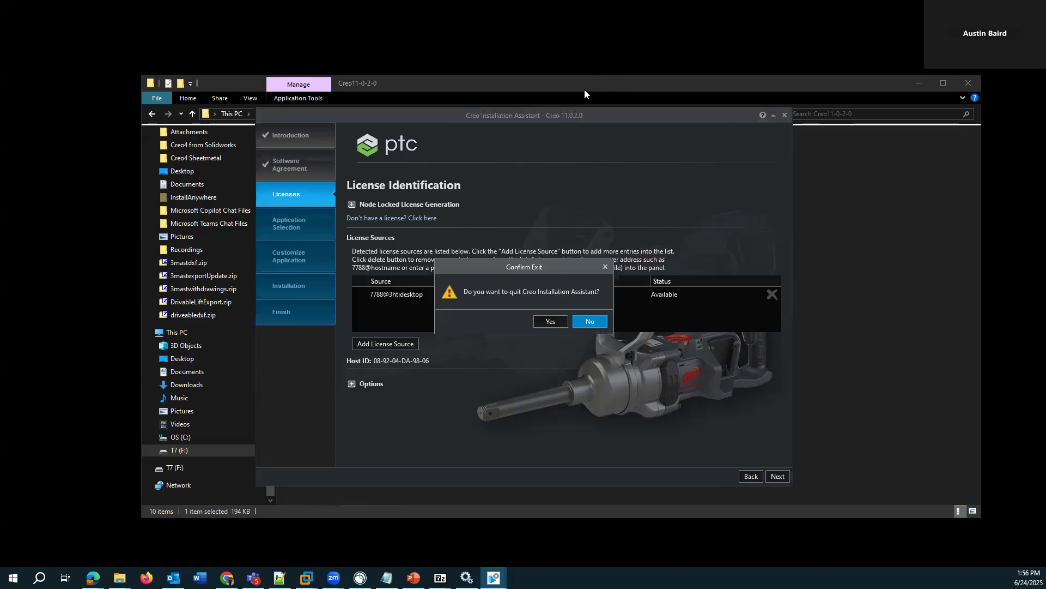
{"action": "left_click", "coordinate": [556, 322]}
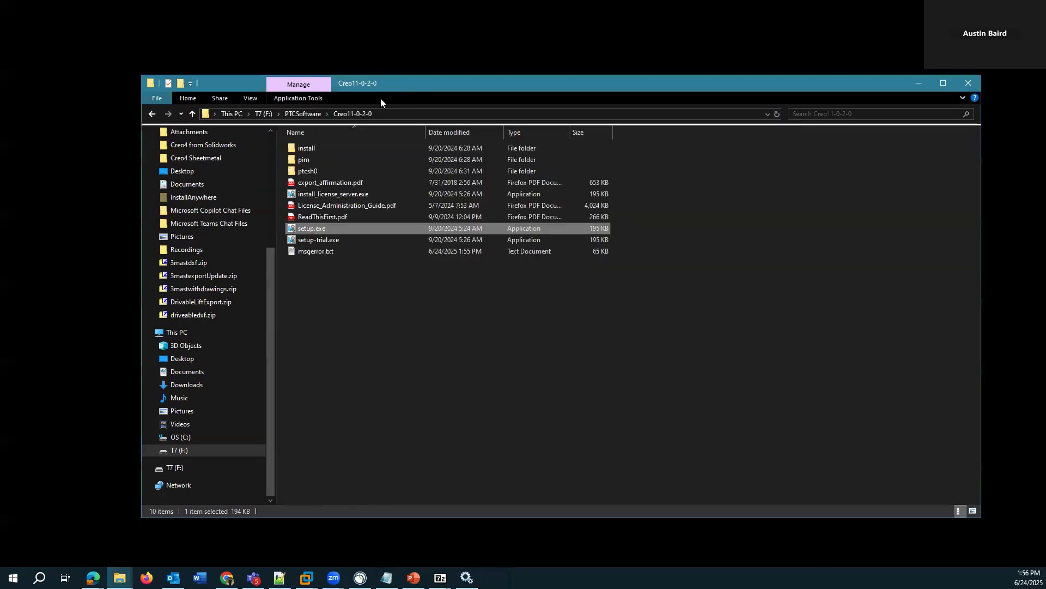
Step: Navigate to C:\Program Files\PTC\FLEXnet Admin License Server after briefly checking C:\PTC
{"action": "left_click", "coordinate": [182, 438]}
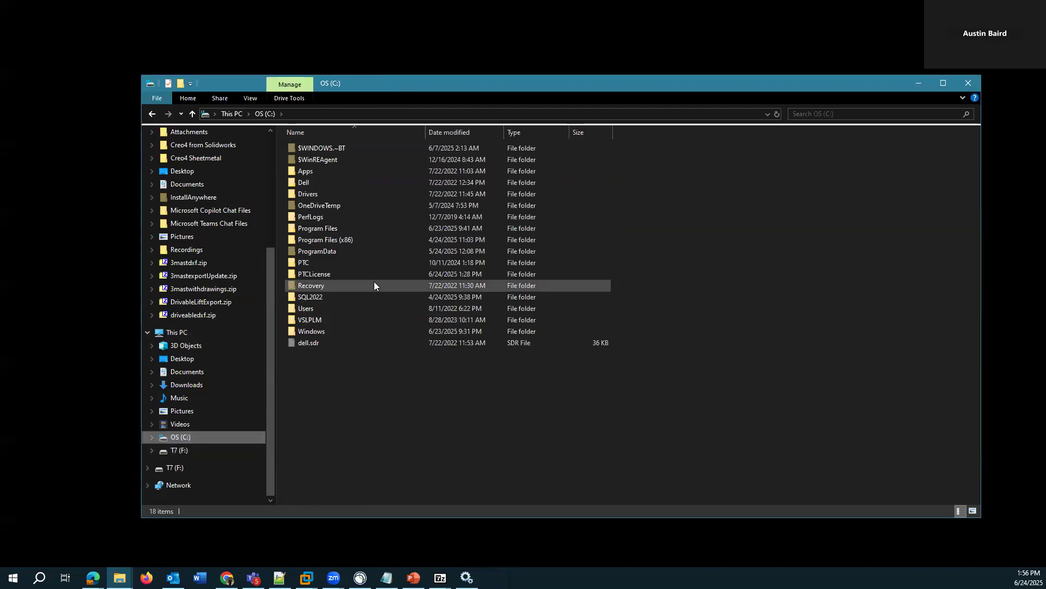
{"action": "left_click", "coordinate": [303, 264]}
{"action": "double_click", "coordinate": [303, 264]}
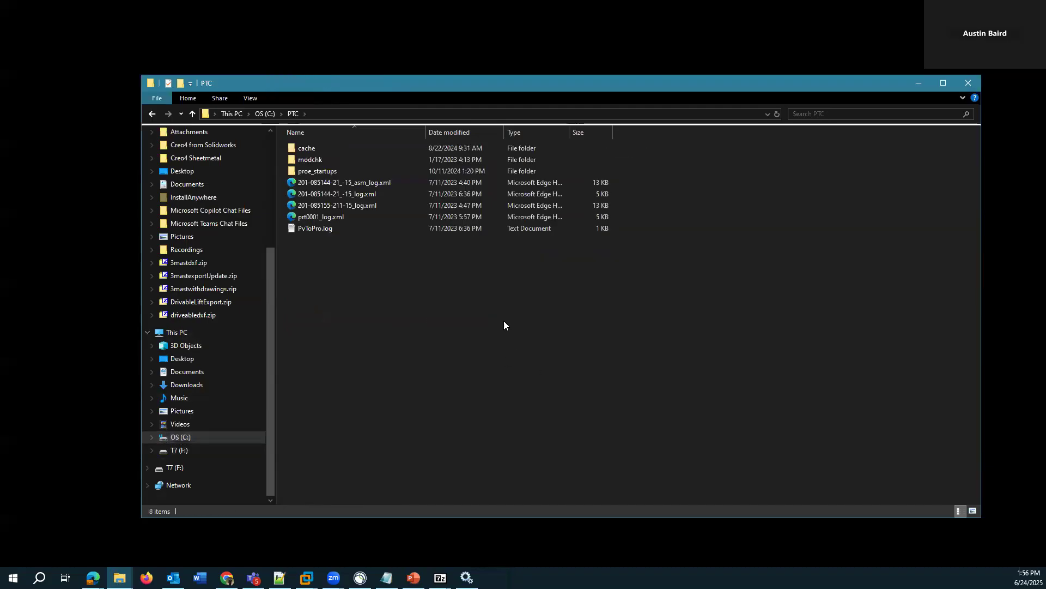
{"action": "left_click", "coordinate": [265, 114]}
{"action": "double_click", "coordinate": [332, 226]}
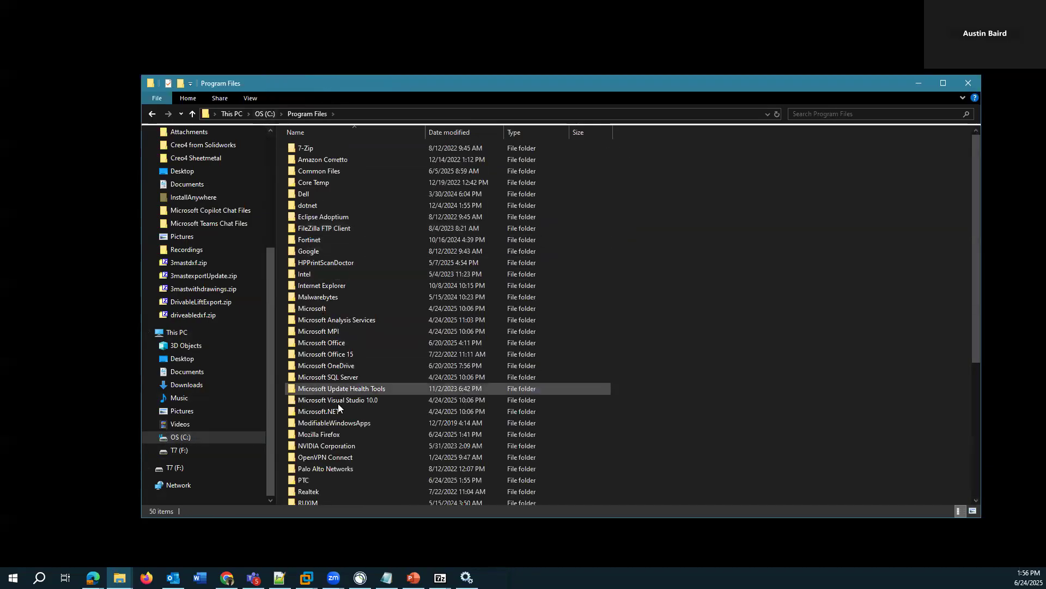
{"action": "scroll", "coordinate": [342, 415], "scroll_direction": "down", "scroll_amount": 1}
{"action": "double_click", "coordinate": [300, 454]}
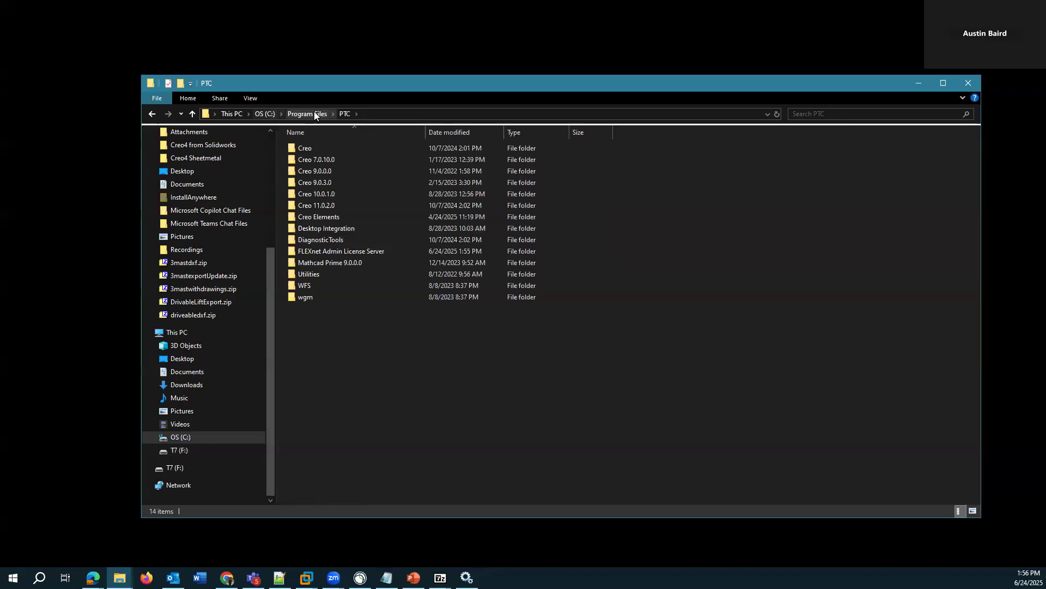
{"action": "double_click", "coordinate": [315, 251]}
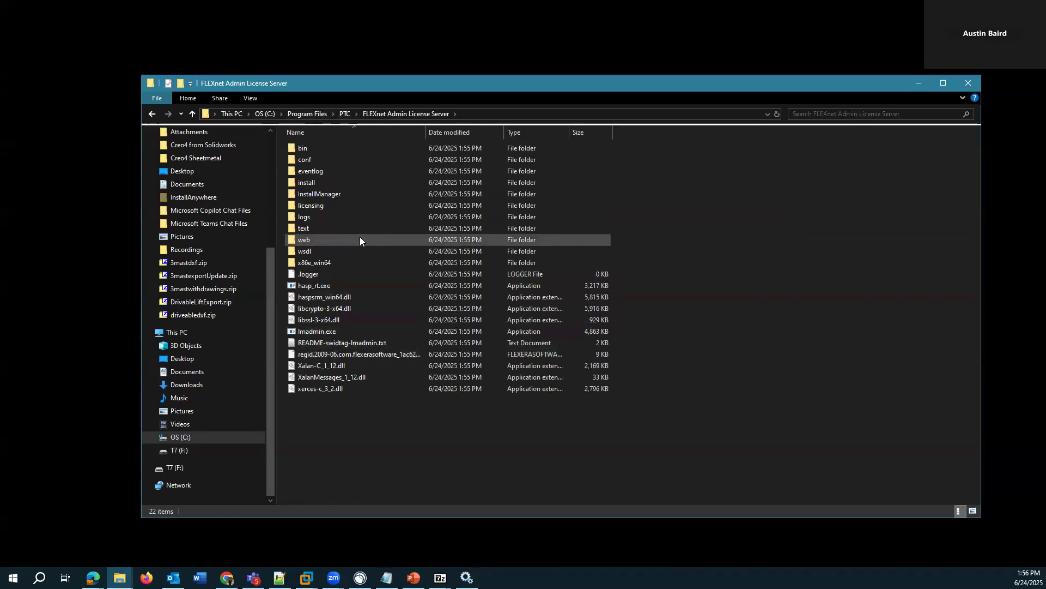
Step: Check license.res and license.dat in the licensing folder, then open the bin folder
{"action": "double_click", "coordinate": [311, 207]}
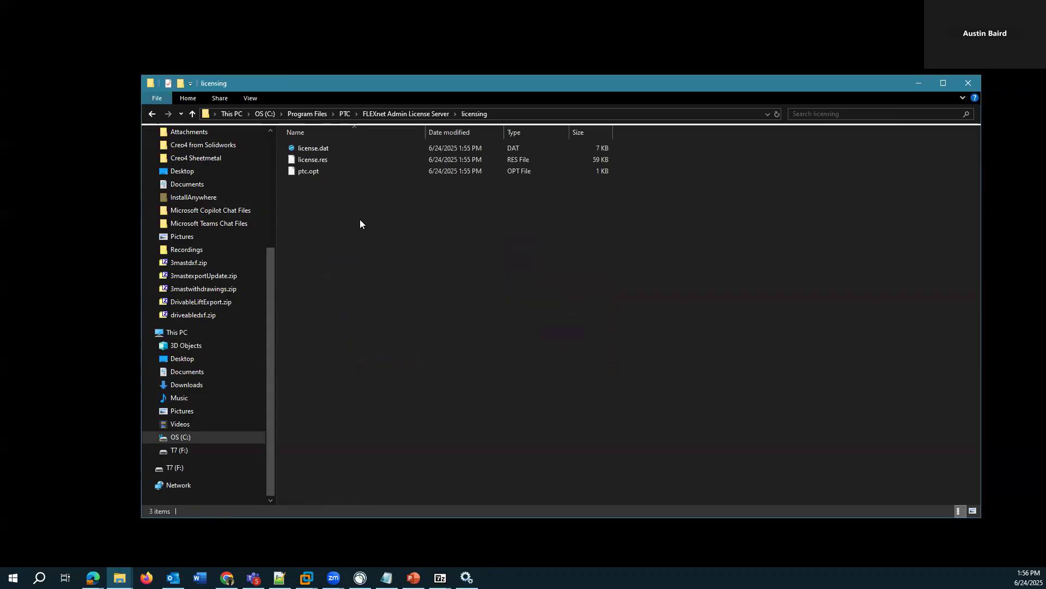
{"action": "left_click", "coordinate": [317, 158]}
{"action": "left_click", "coordinate": [335, 151]}
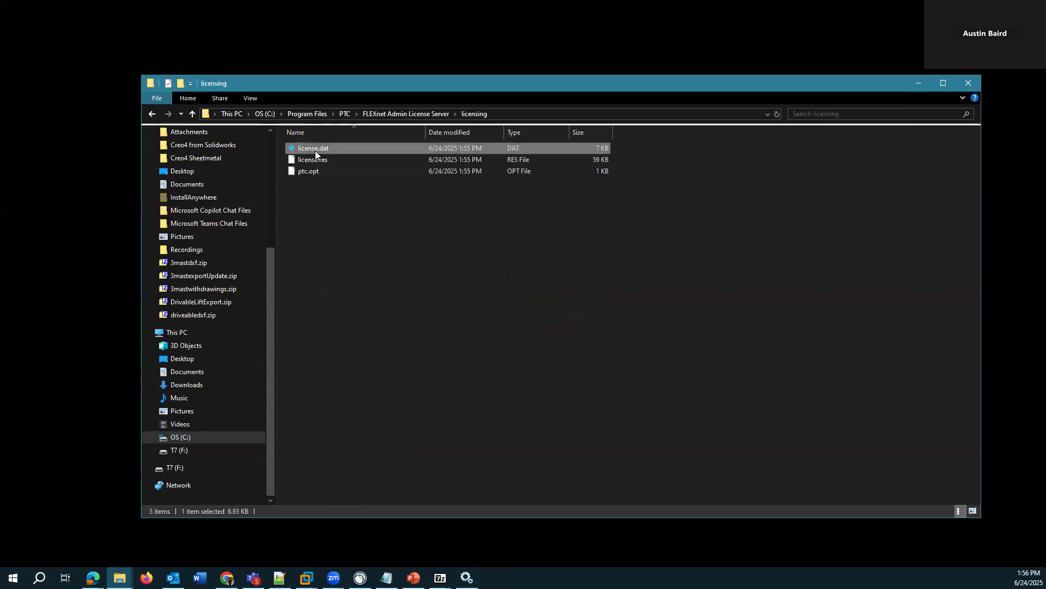
{"action": "left_click", "coordinate": [403, 113]}
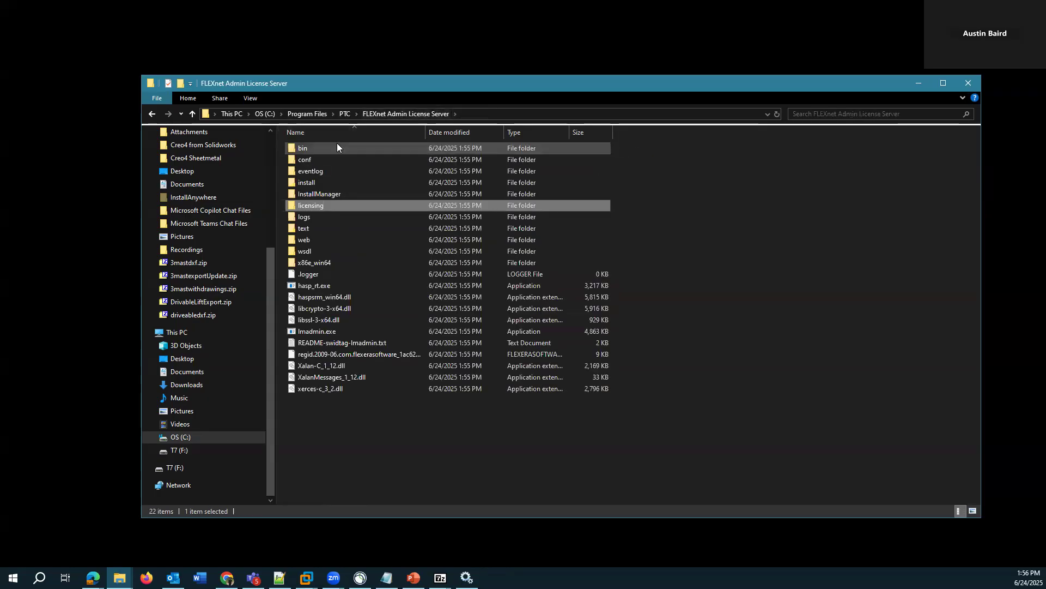
{"action": "double_click", "coordinate": [313, 147]}
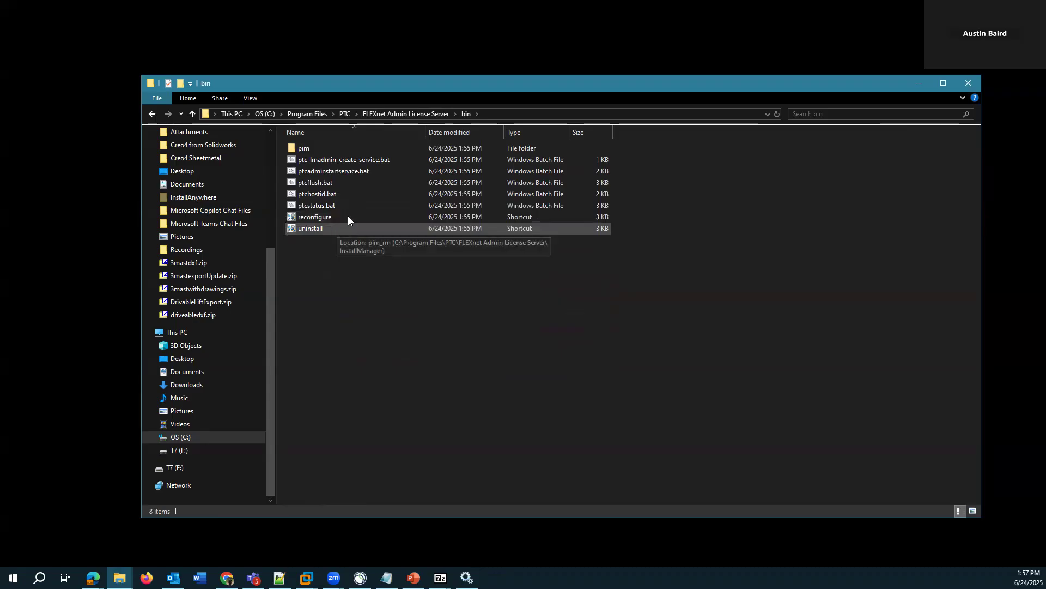
Step: Run ptcstatus.bat and position its console to read server UP with four licenses free
{"action": "double_click", "coordinate": [326, 205]}
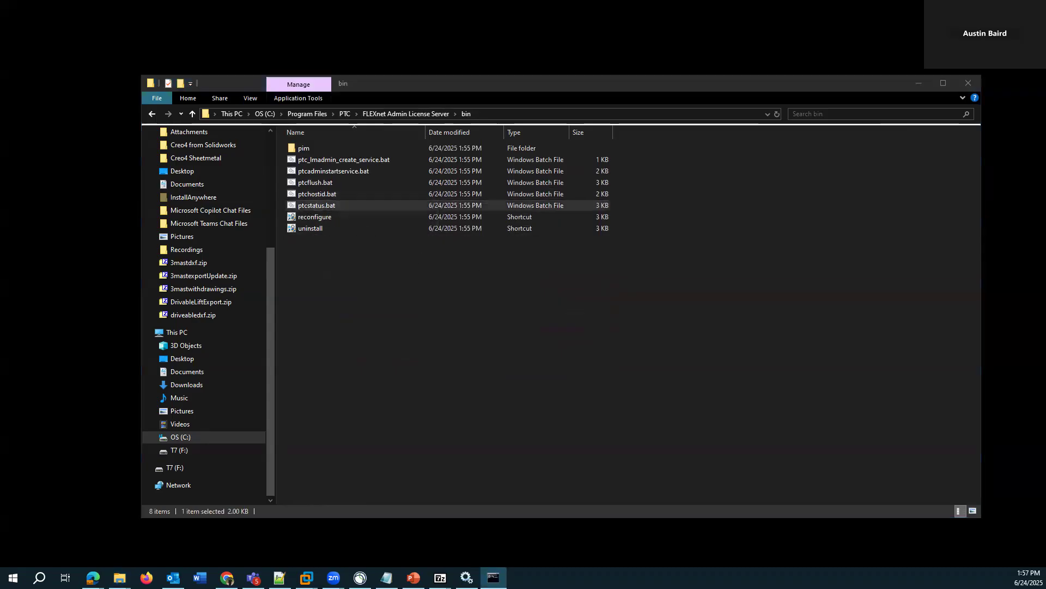
{"action": "left_click_drag", "start_coordinate": [601, 193], "coordinate": [423, 242]}
{"action": "left_click_drag", "start_coordinate": [339, 239], "coordinate": [318, 264]}
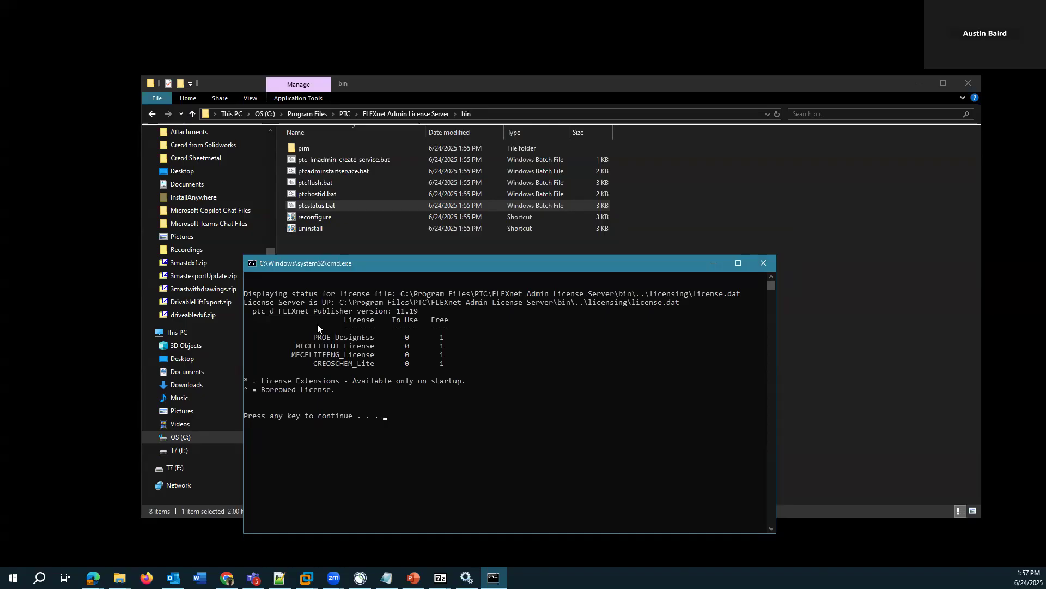
{"action": "scroll", "coordinate": [238, 212], "scroll_direction": "up", "scroll_amount": 5}
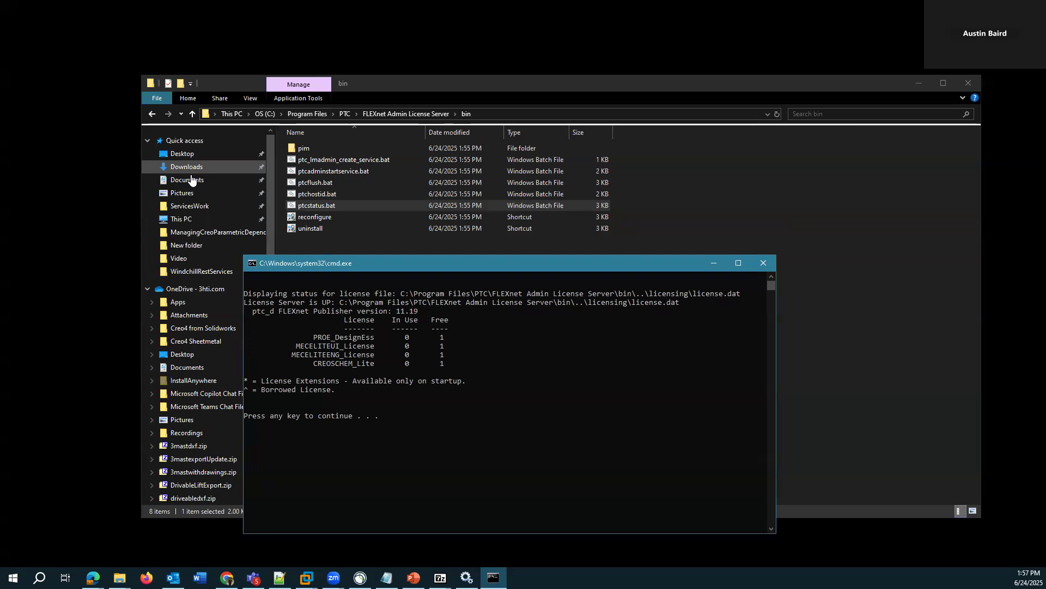
Step: Open Downloads\Video\flexnetadmin64_11.19.6.1.zip in 7-Zip, close it, minimize Explorer, and raise the status console
{"action": "left_click", "coordinate": [200, 169]}
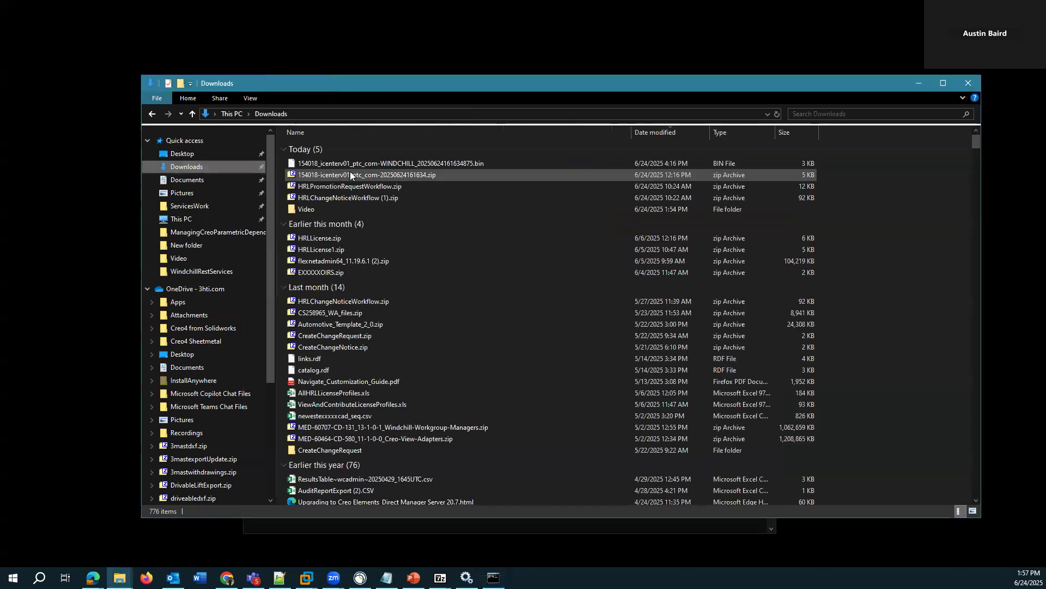
{"action": "double_click", "coordinate": [309, 208]}
{"action": "double_click", "coordinate": [358, 277]}
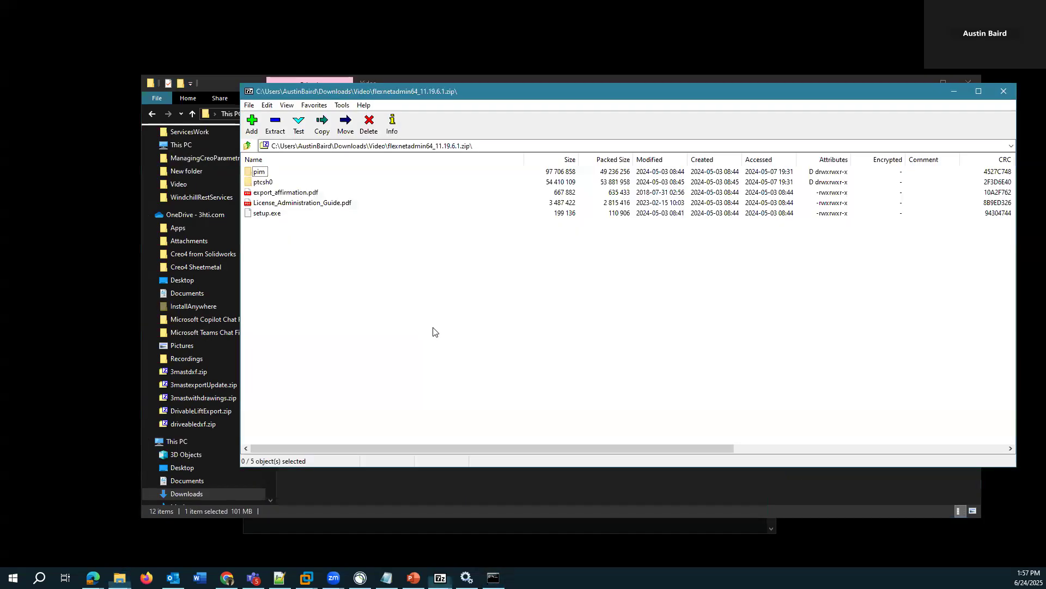
{"action": "left_click", "coordinate": [1004, 87]}
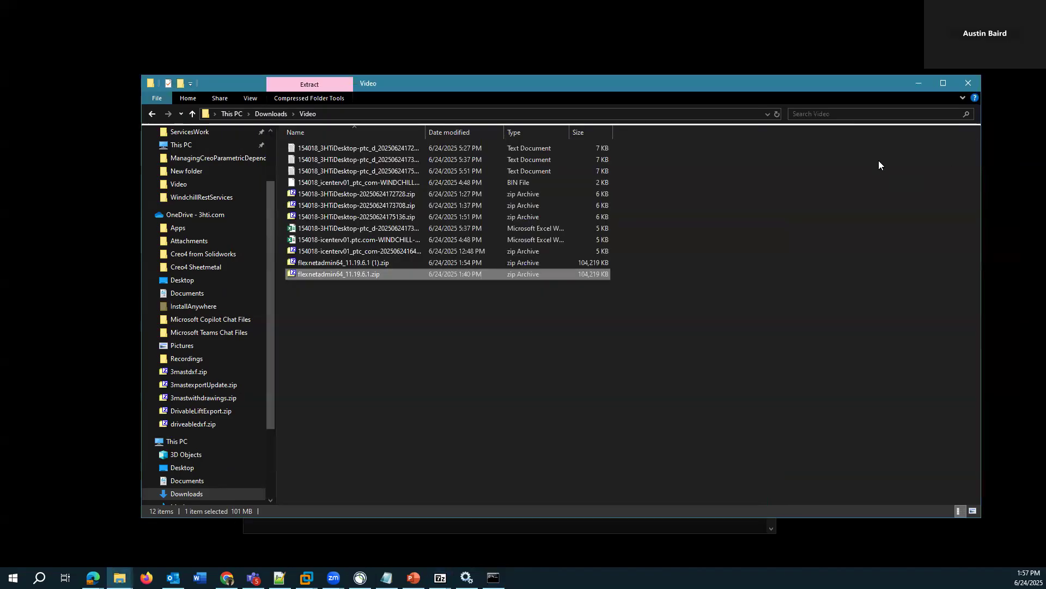
{"action": "left_click", "coordinate": [918, 84]}
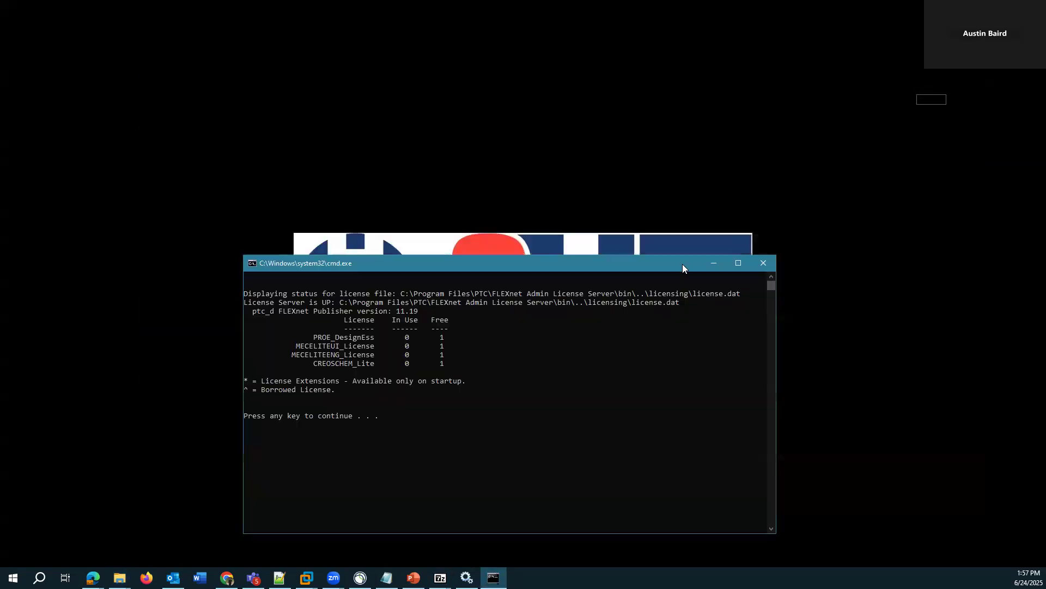
{"action": "left_click_drag", "start_coordinate": [679, 256], "coordinate": [686, 212]}
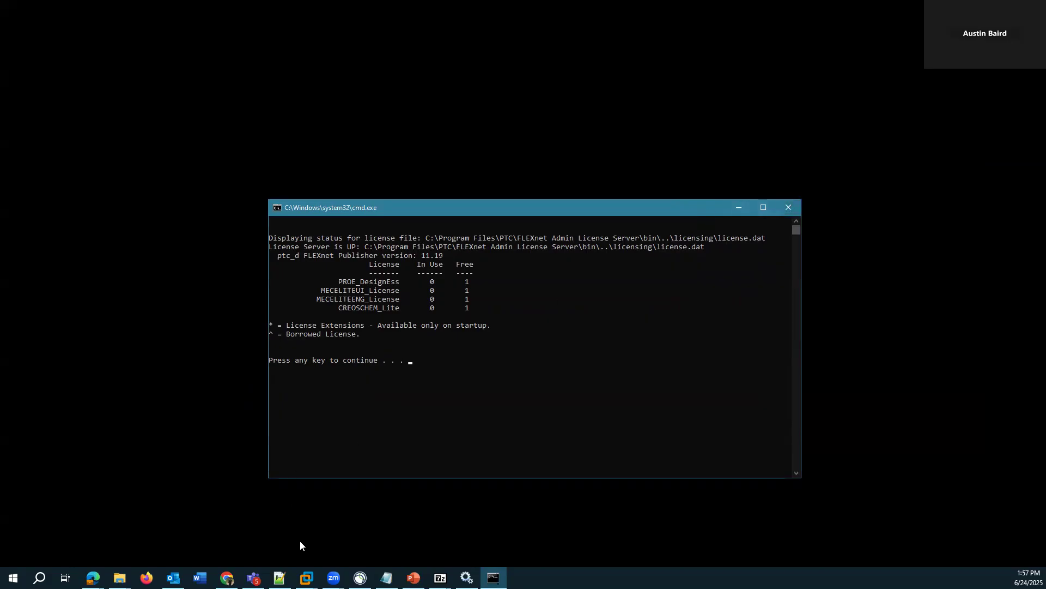
Step: Close the ptcstatus Command Prompt window
{"action": "left_click", "coordinate": [790, 208]}
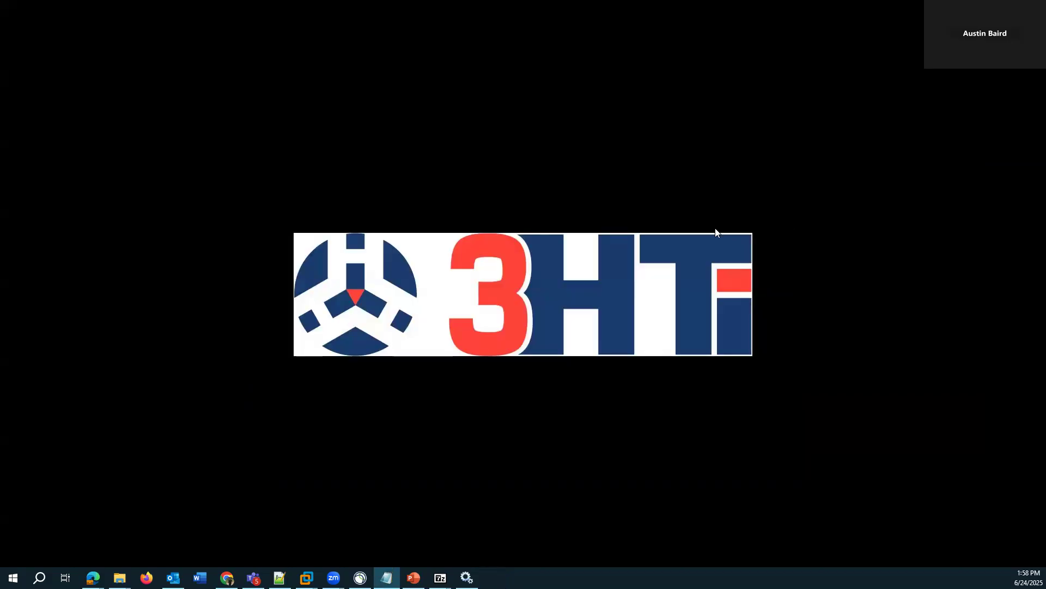